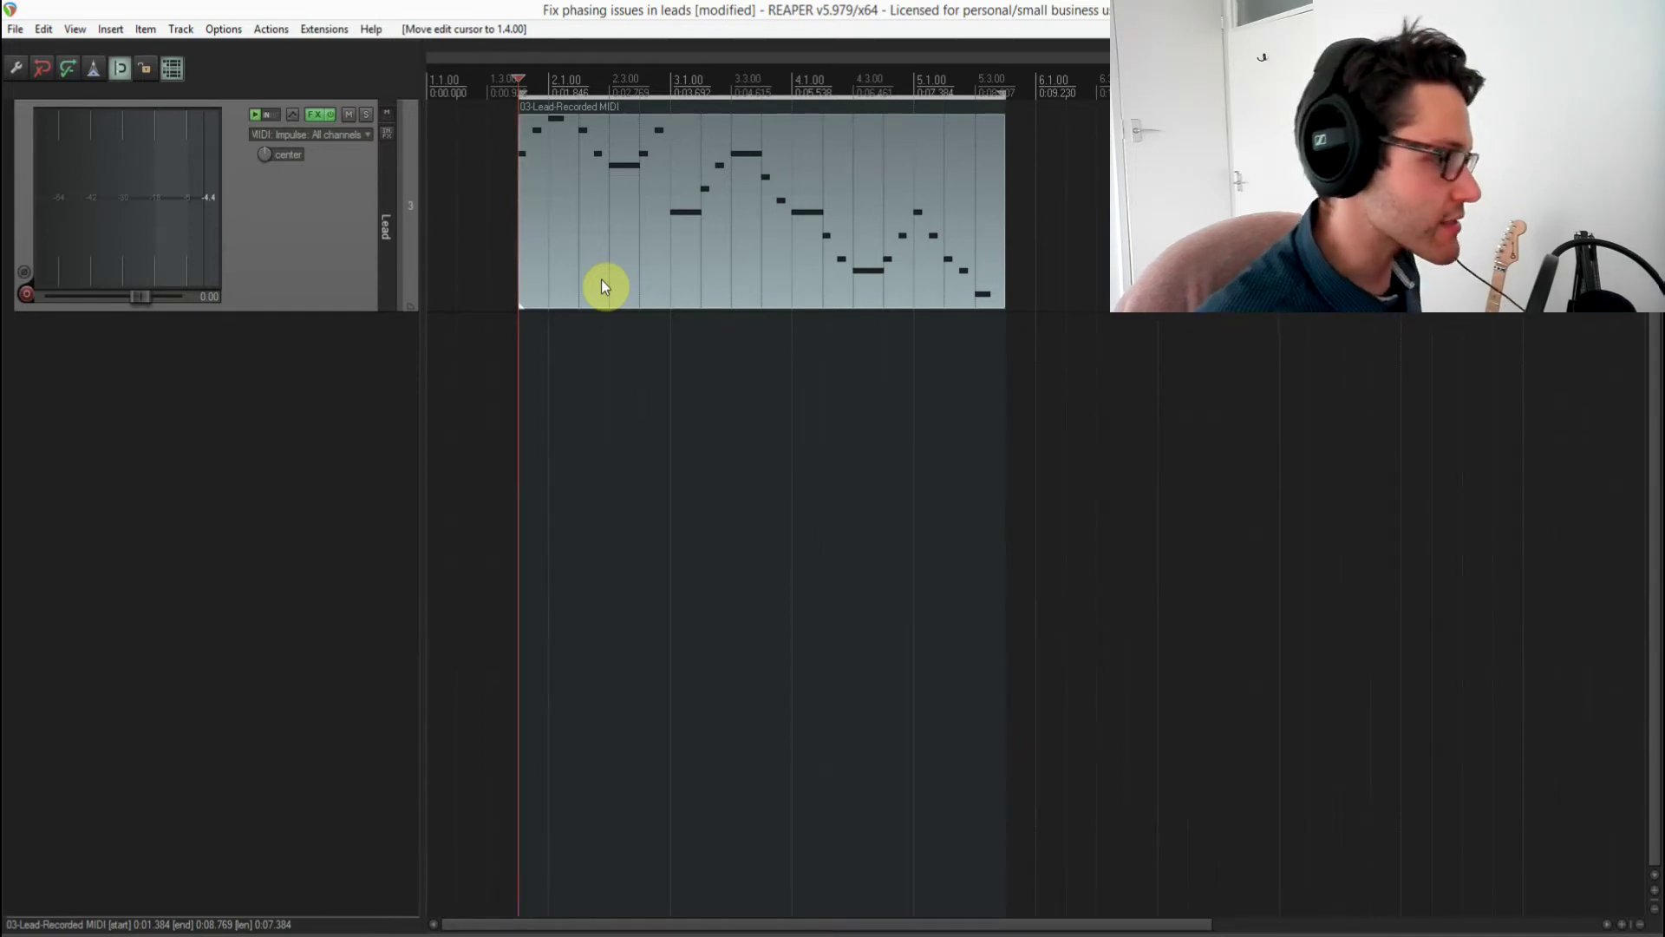
Step: Add Voxengo's Correlometer from the Meters & Tools folder to the Lead track's FX chain
left_click(315, 112)
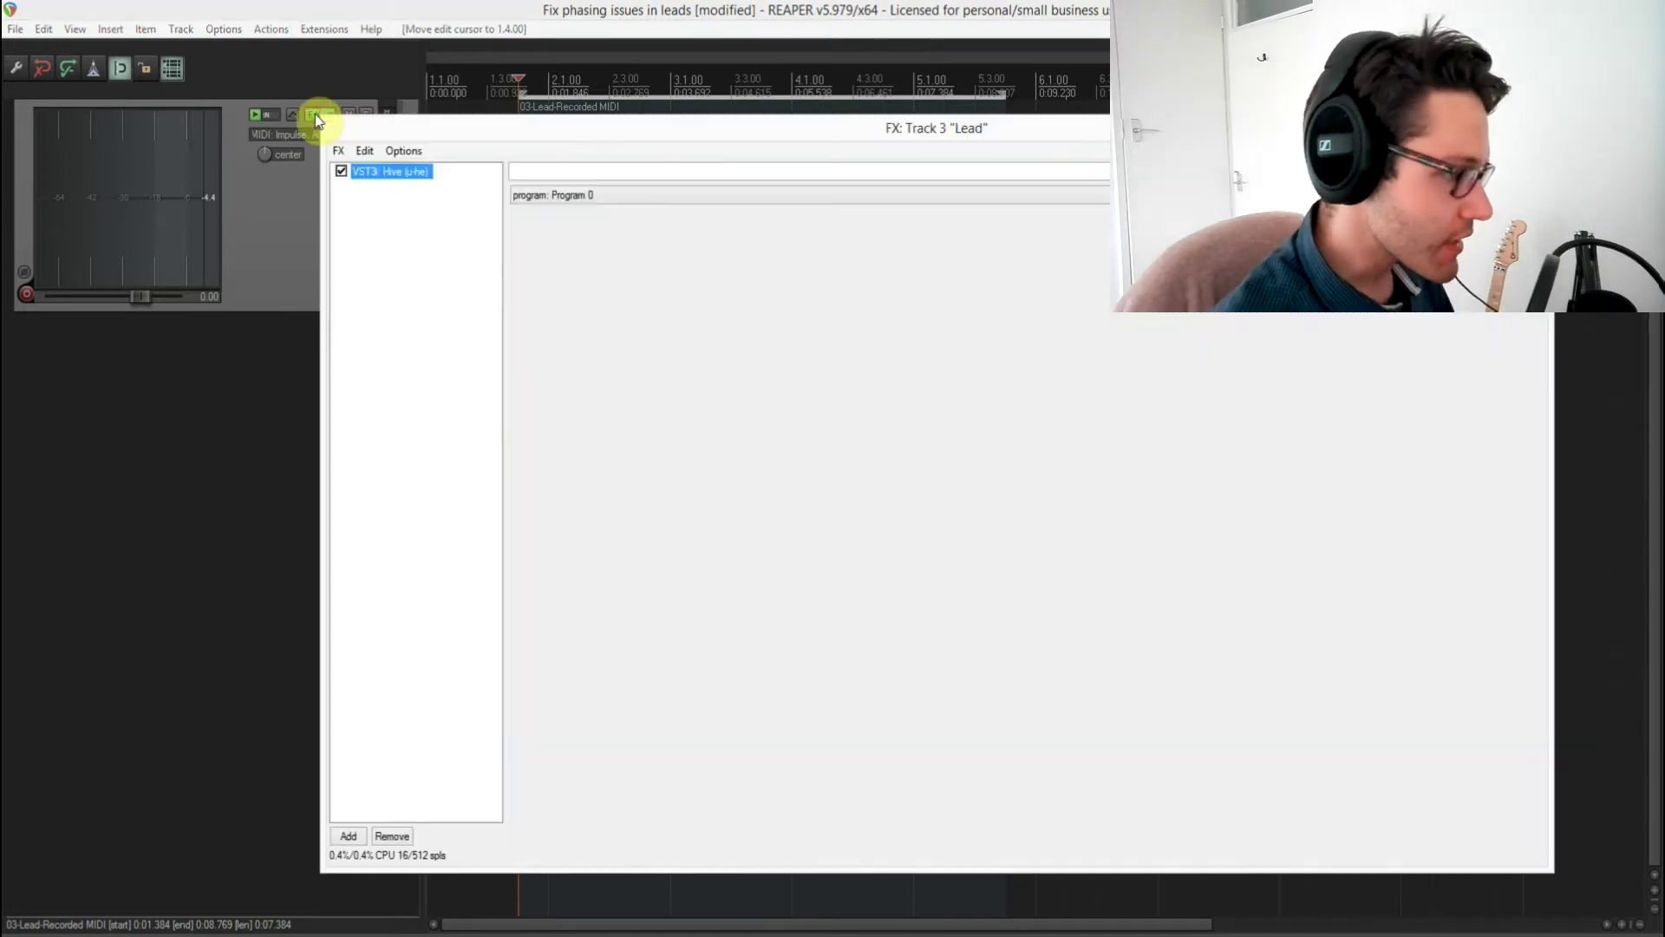
left_click(350, 835)
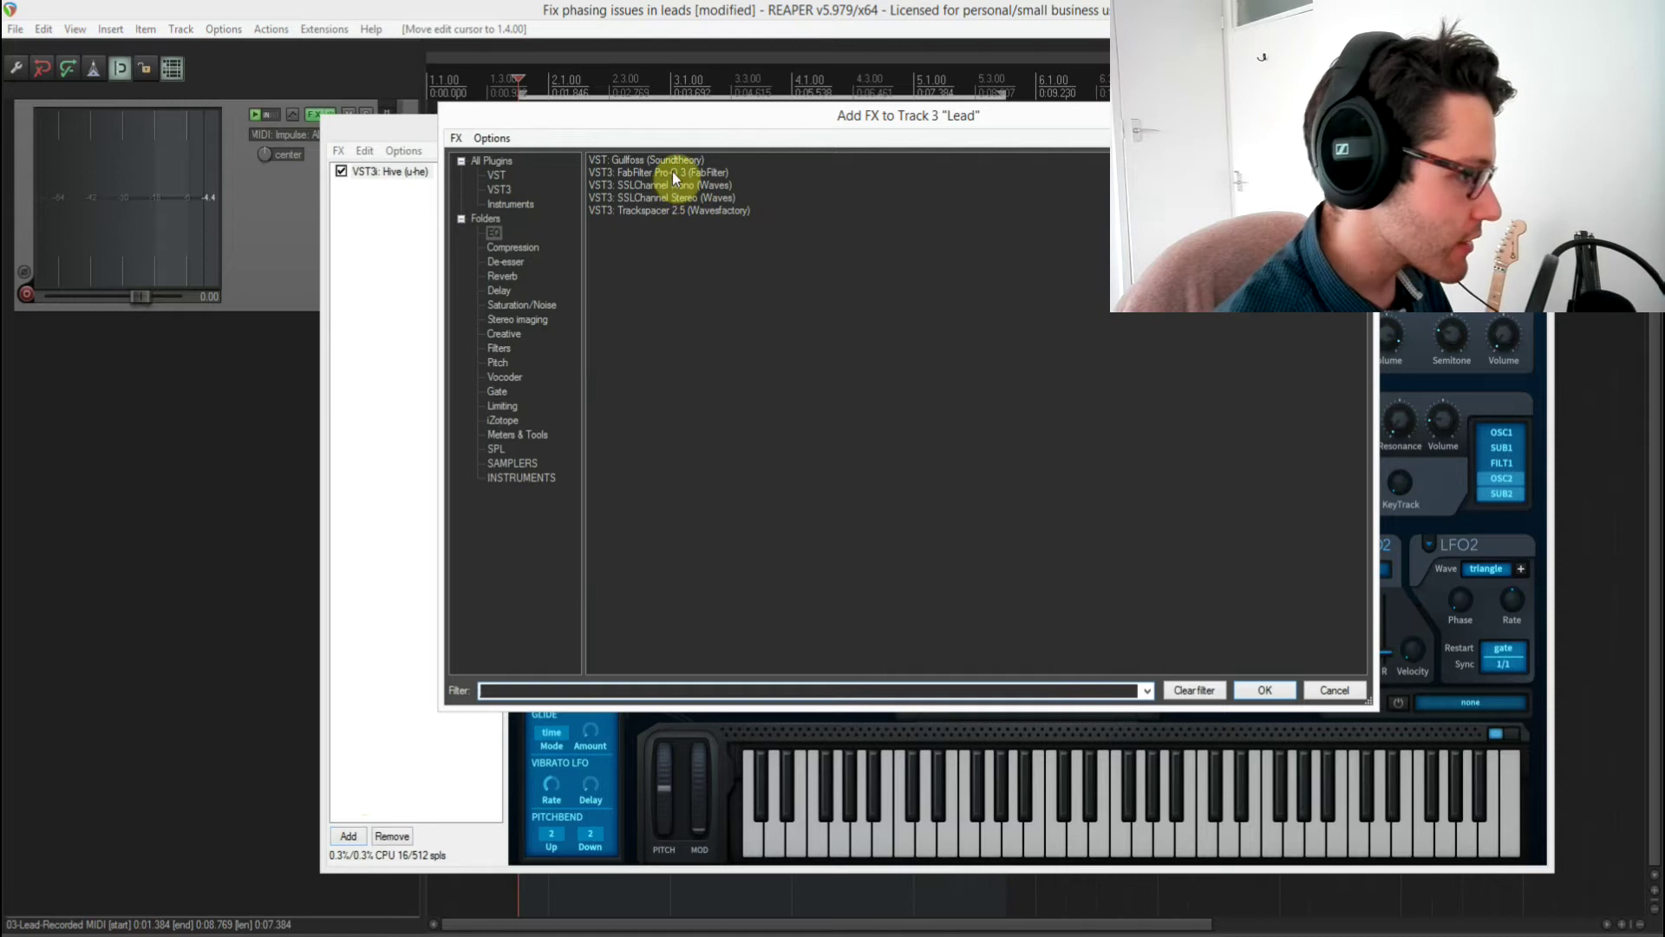
left_click(519, 435)
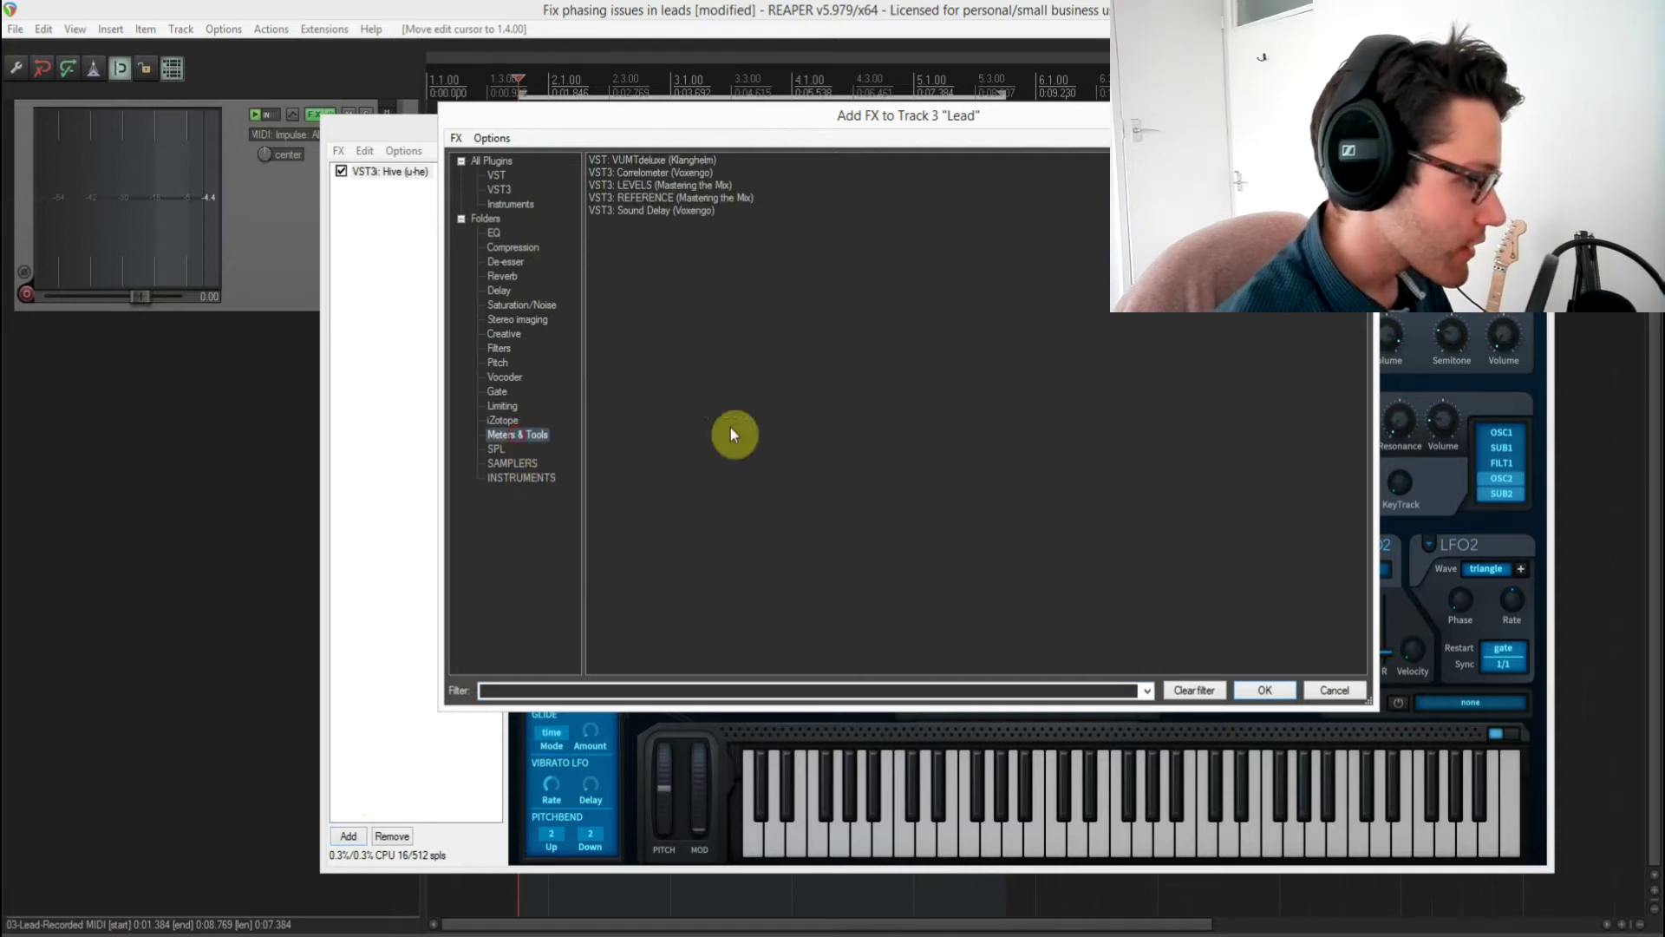
double_click(659, 175)
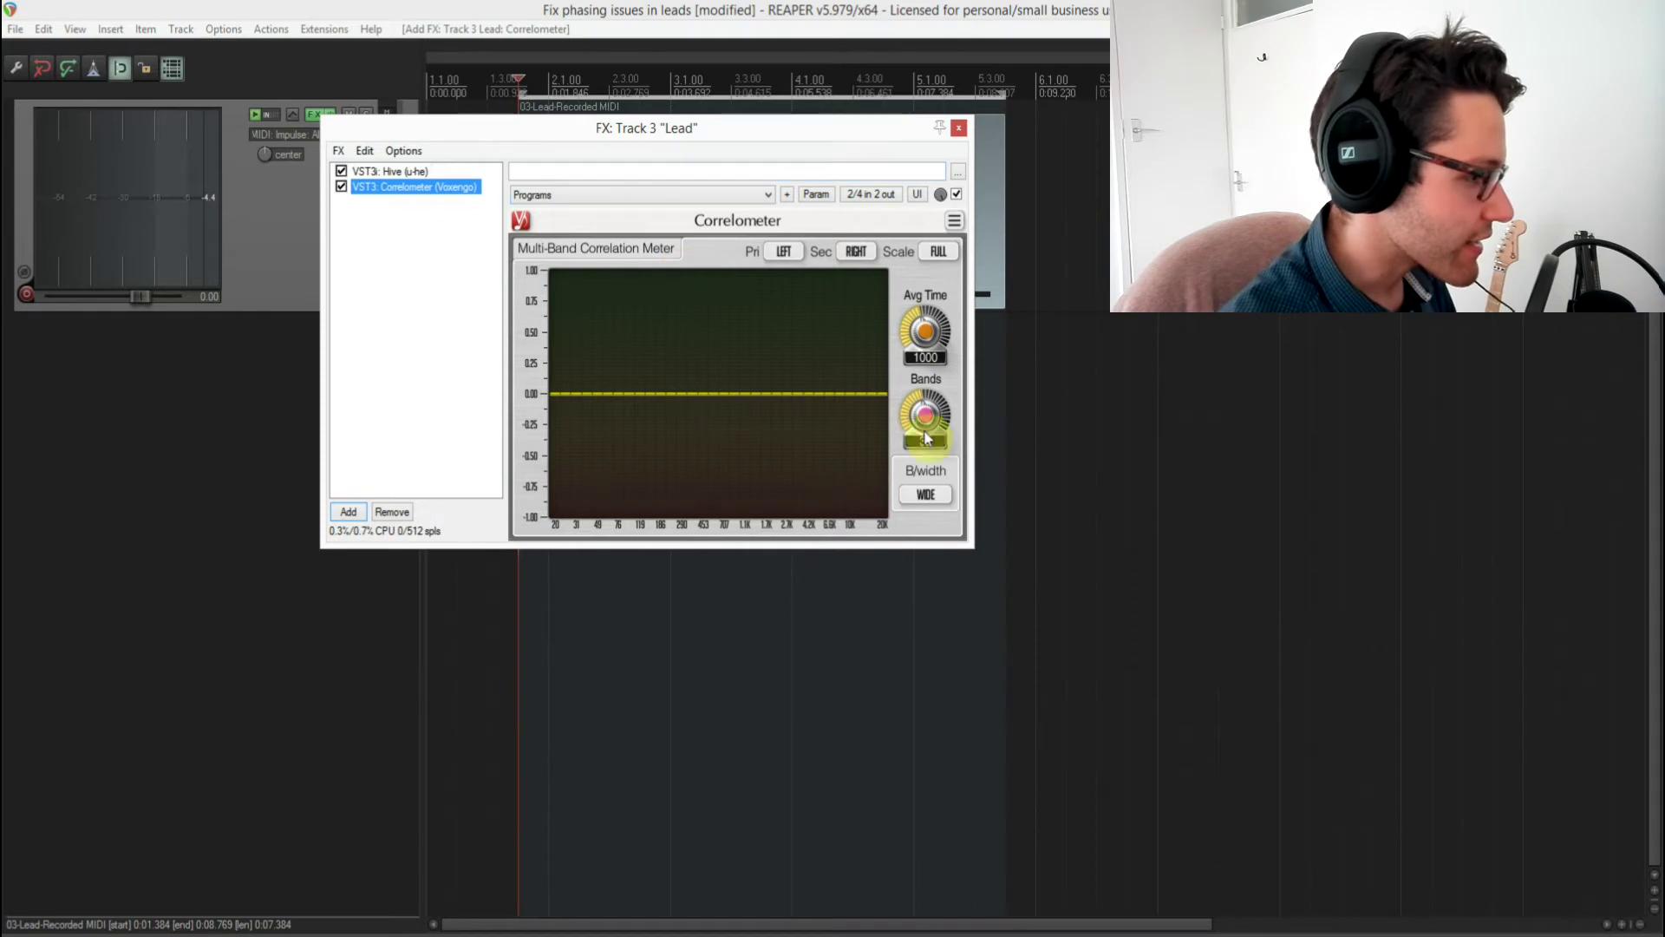
Step: Play the lead and examine its stereo correlation across the frequency bands in Correlometer
mouse_move(934, 425)
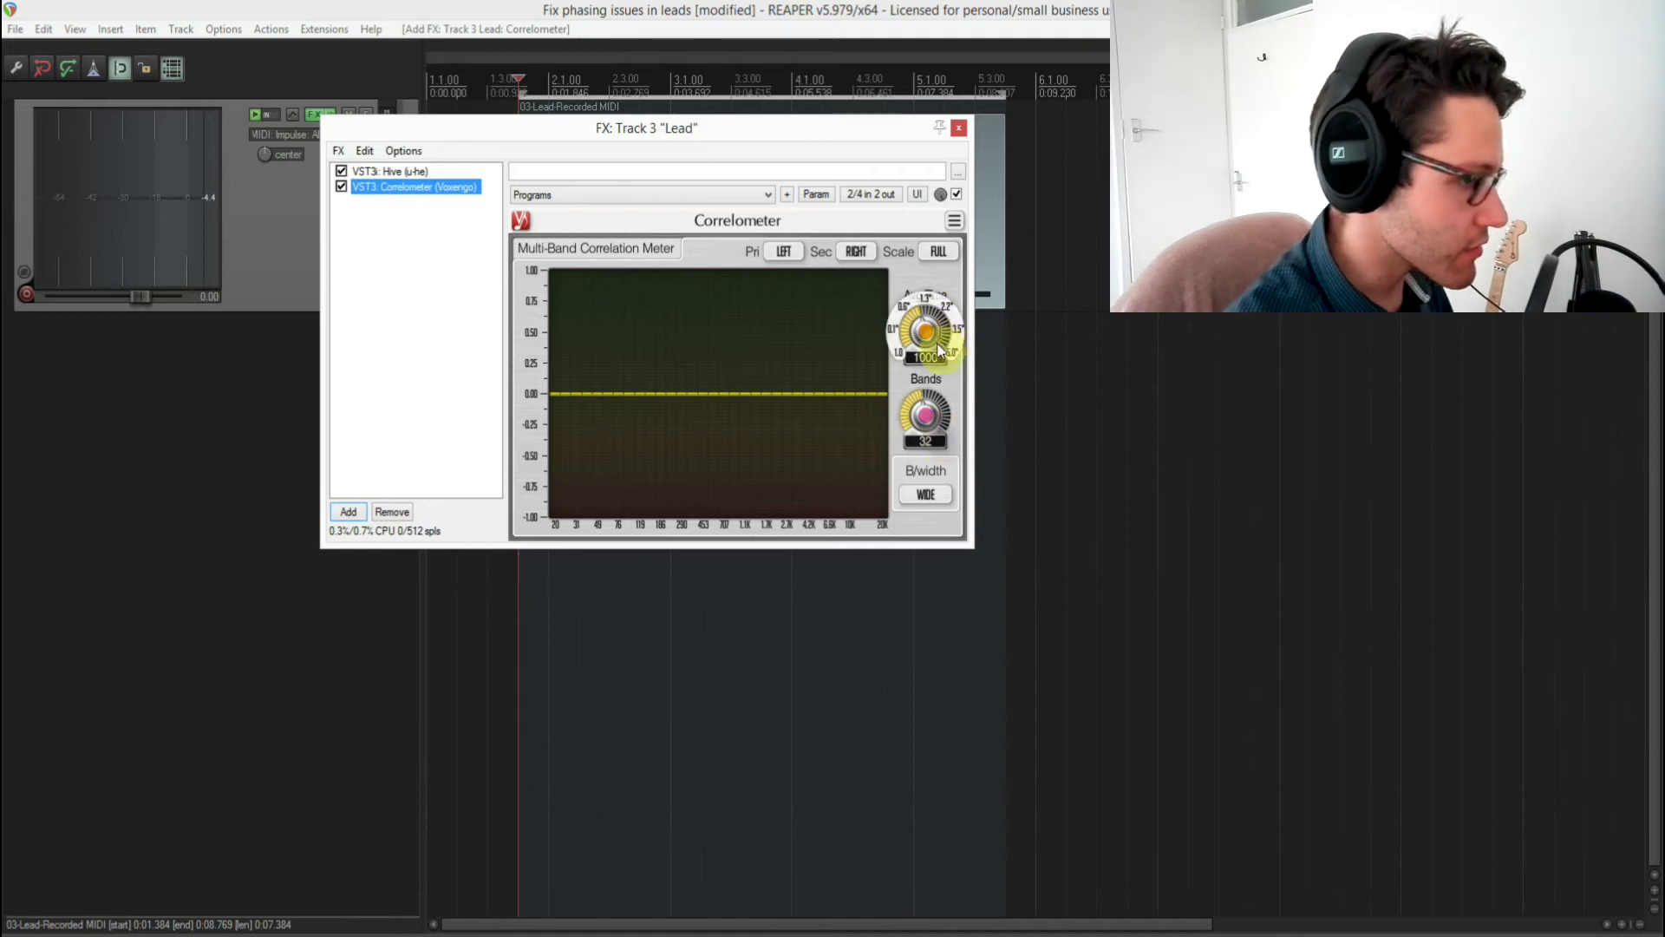
mouse_move(923, 352)
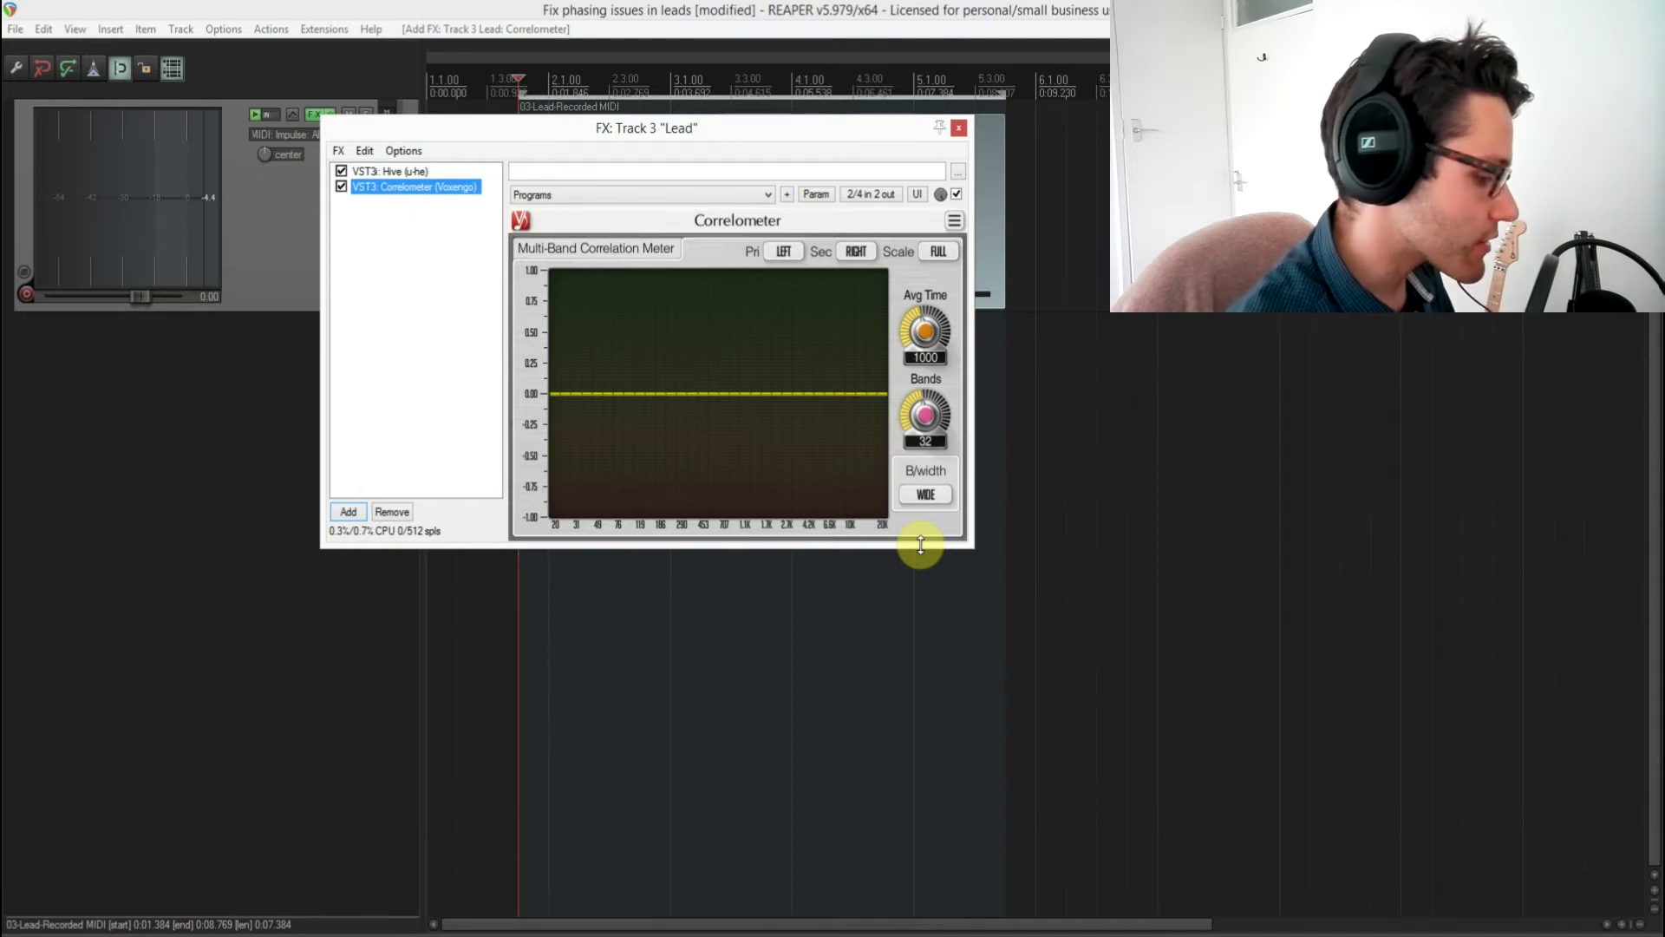
key("space")
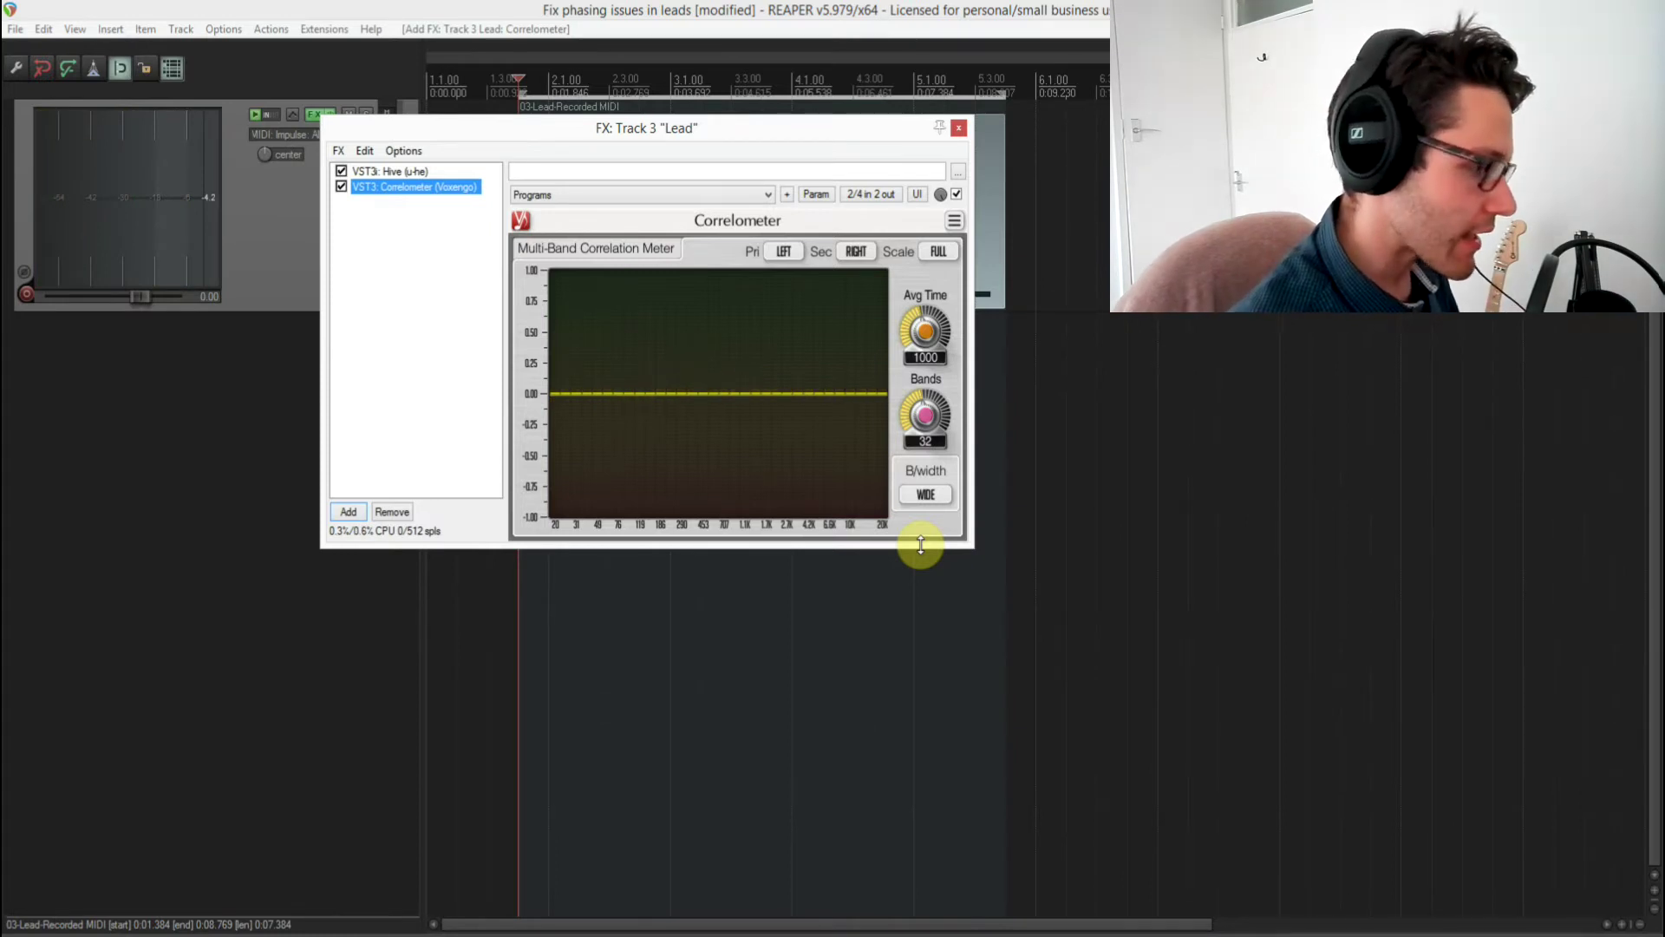
key("space")
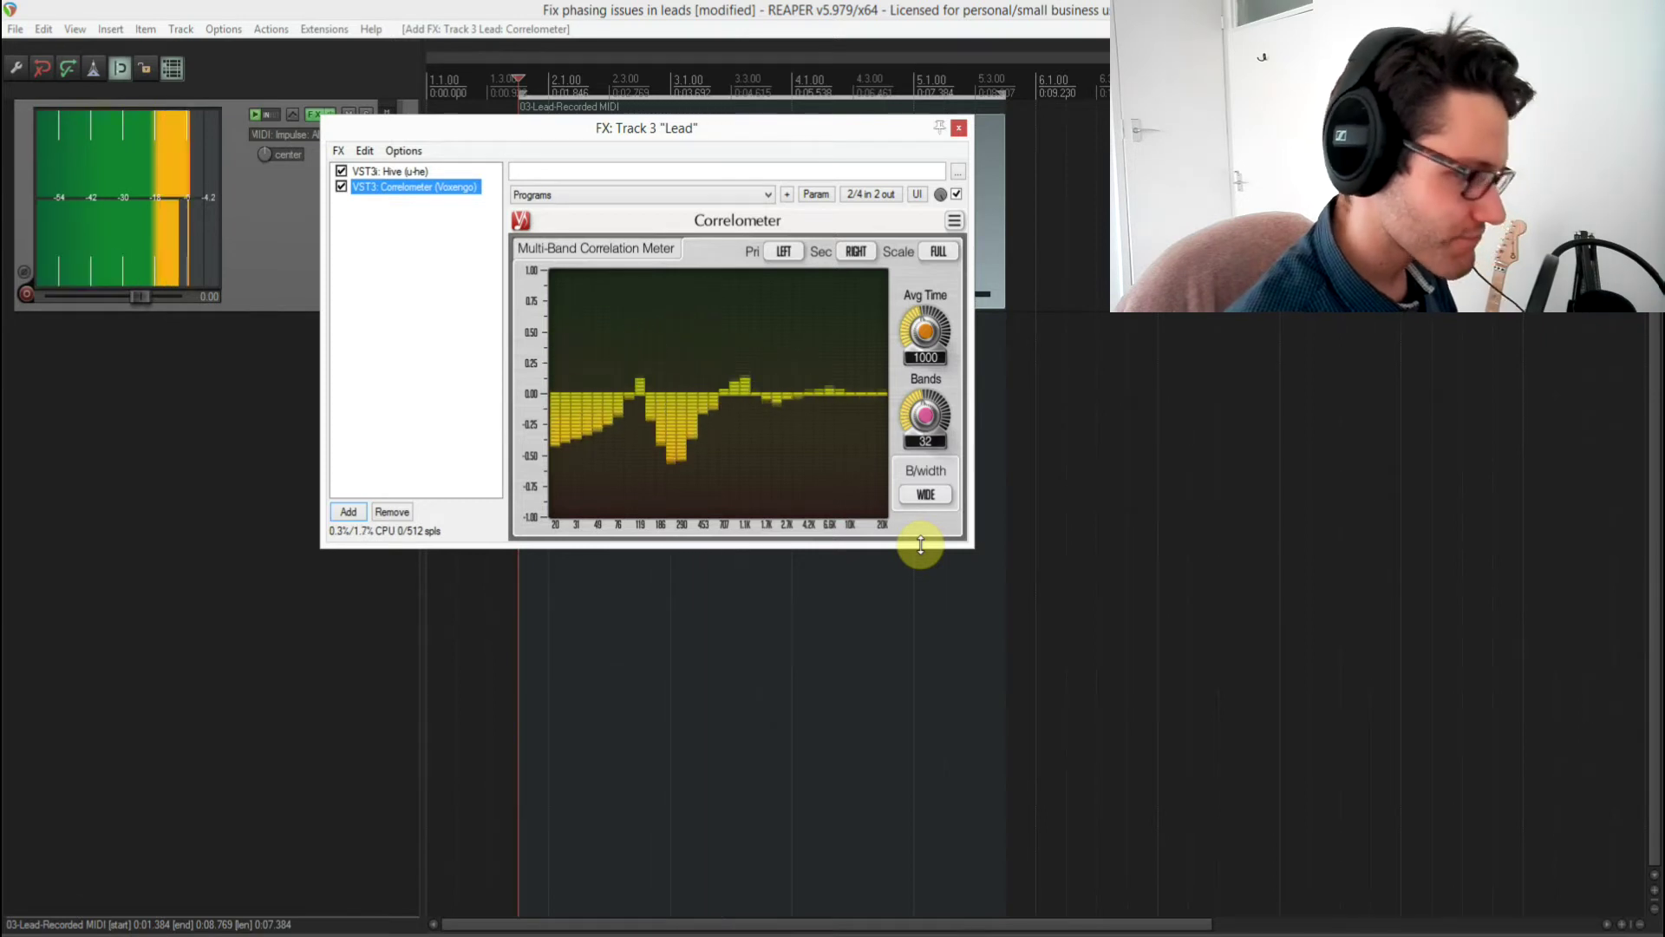
key("space")
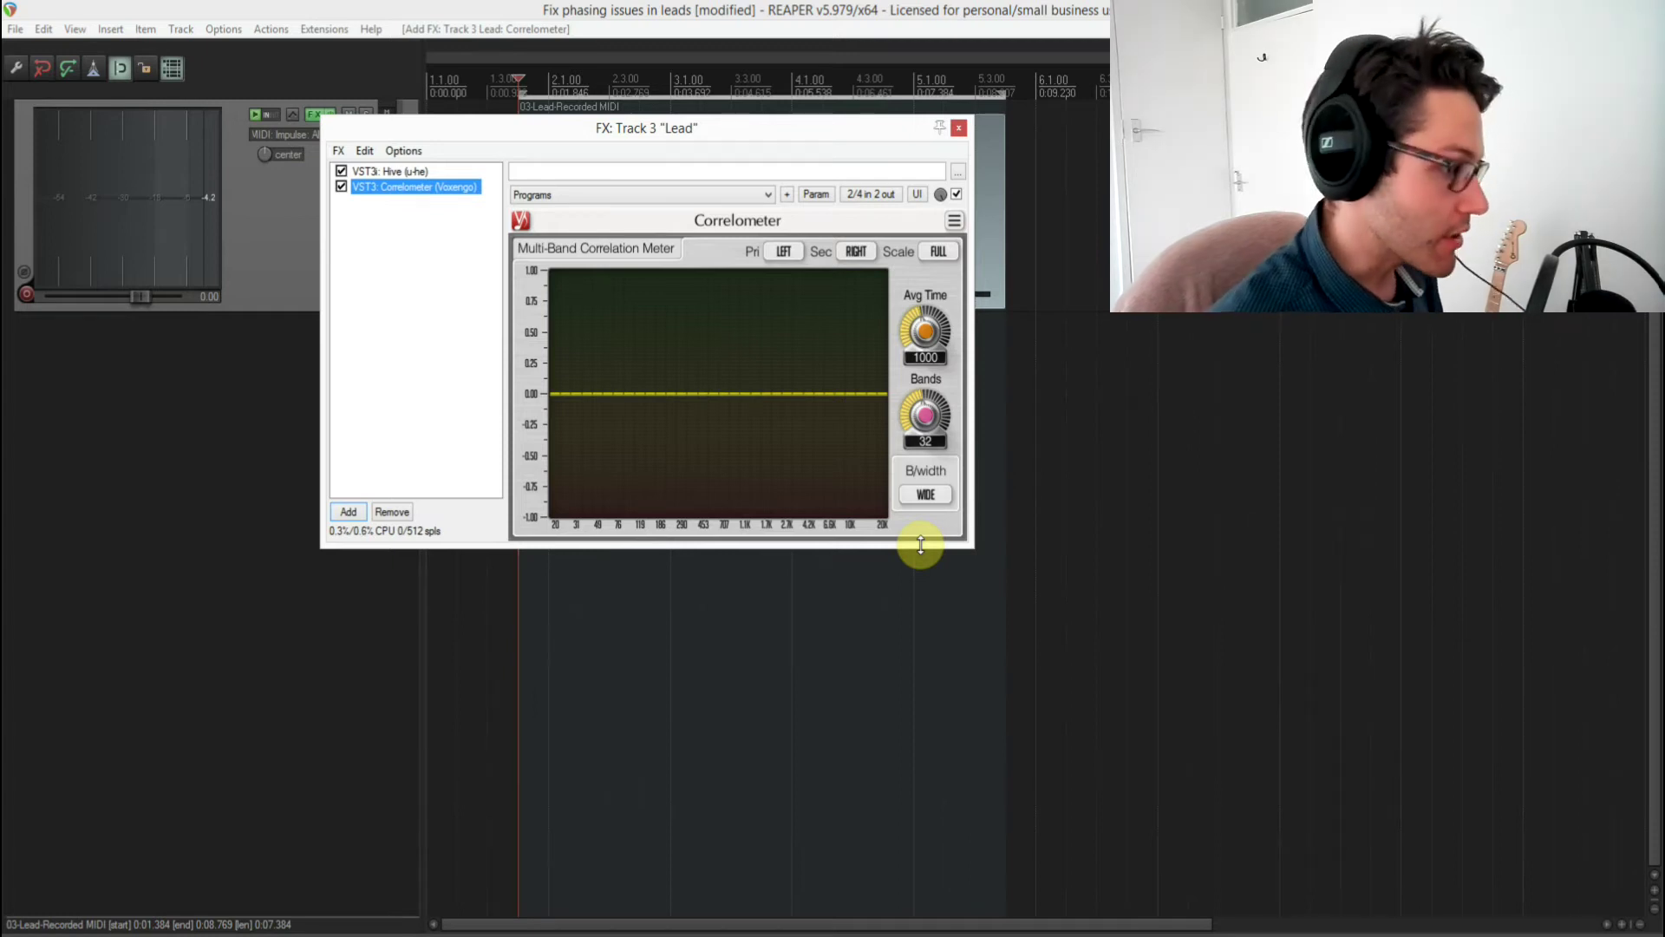
Step: Add the FabFilter Pro-Q 3 equalizer from the EQ folder to the Lead track's FX chain
left_click(347, 513)
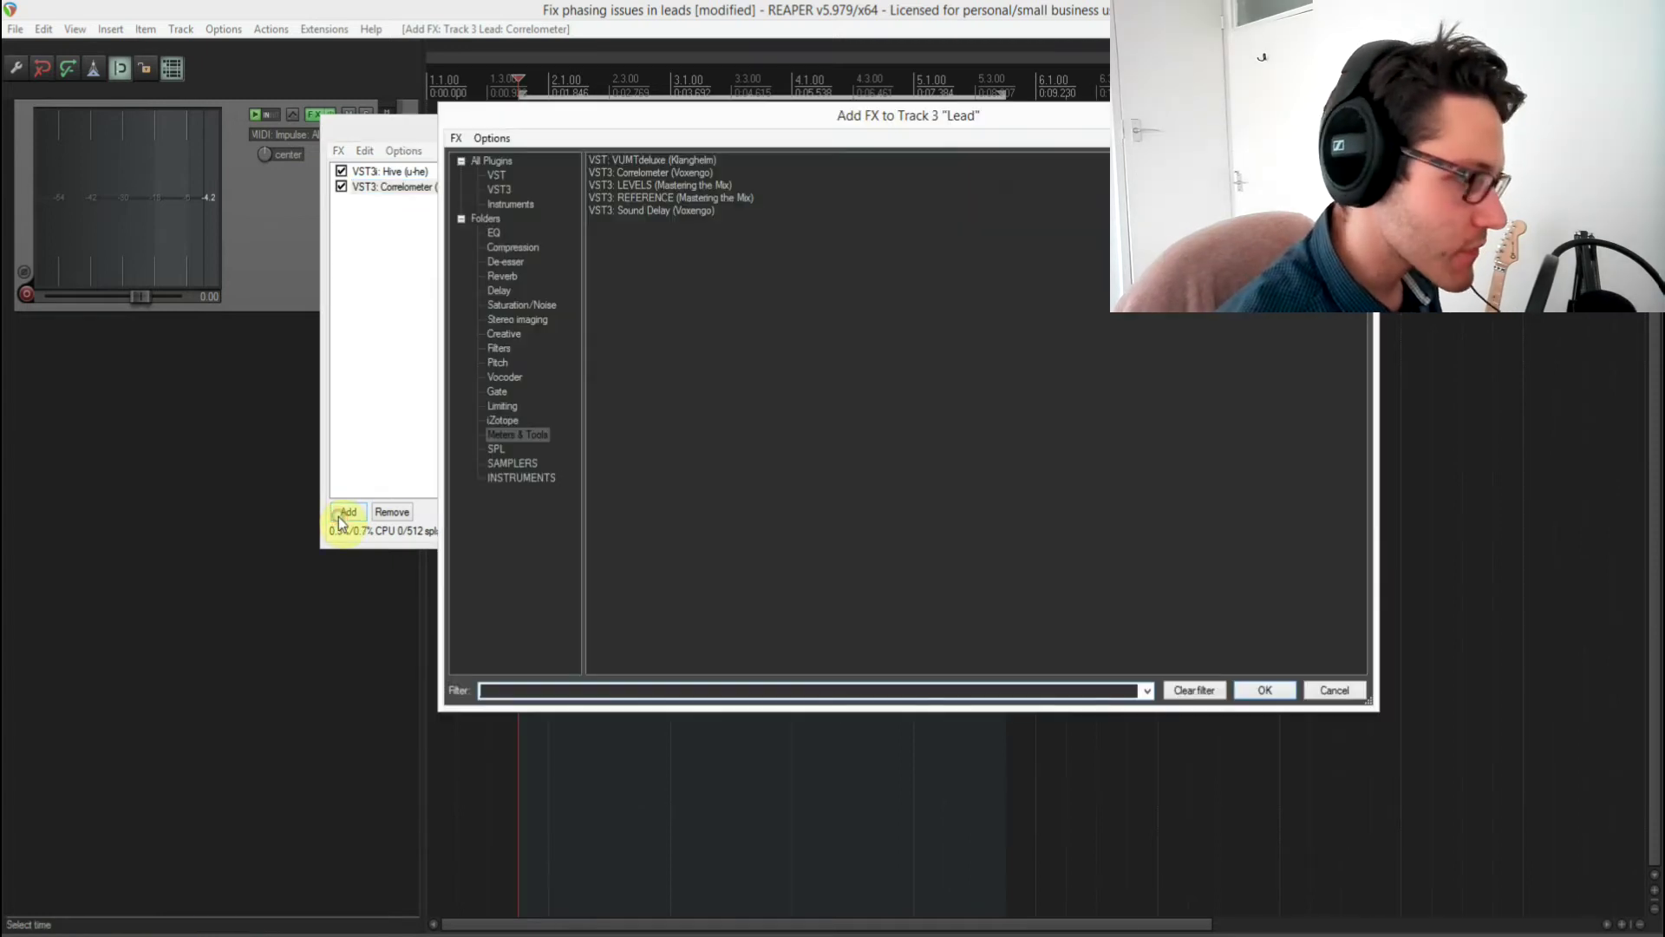
left_click(487, 234)
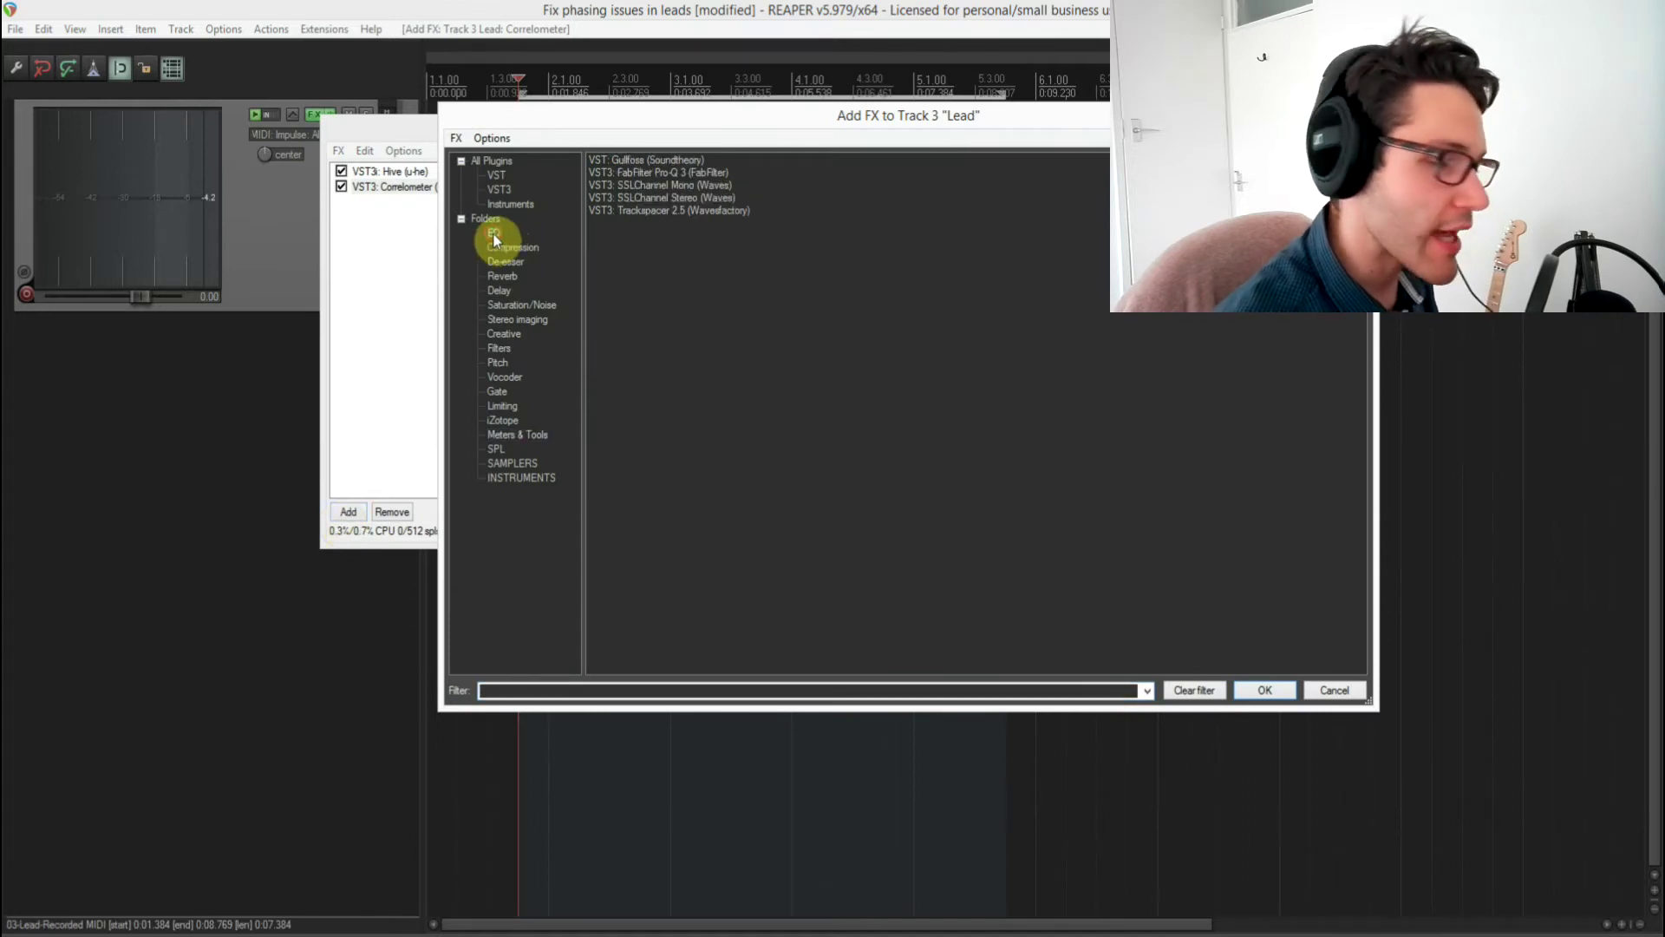
double_click(692, 174)
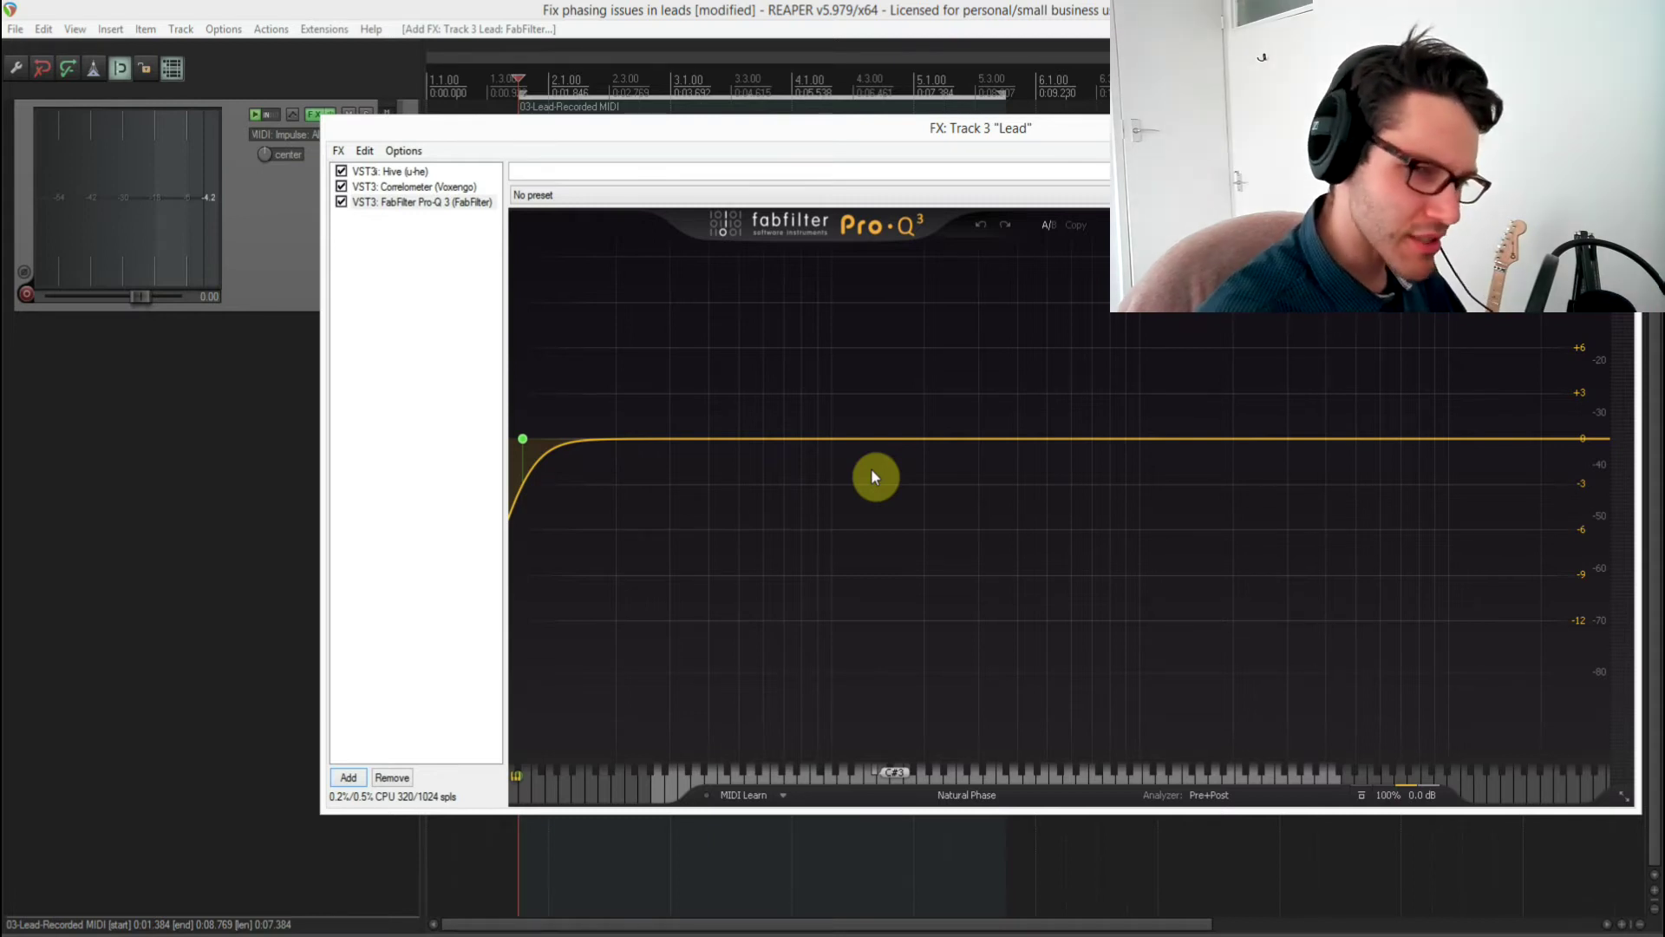
Step: During playback, raise the Pro-Q 3 low cut frequency to about 86 Hz
key("space")
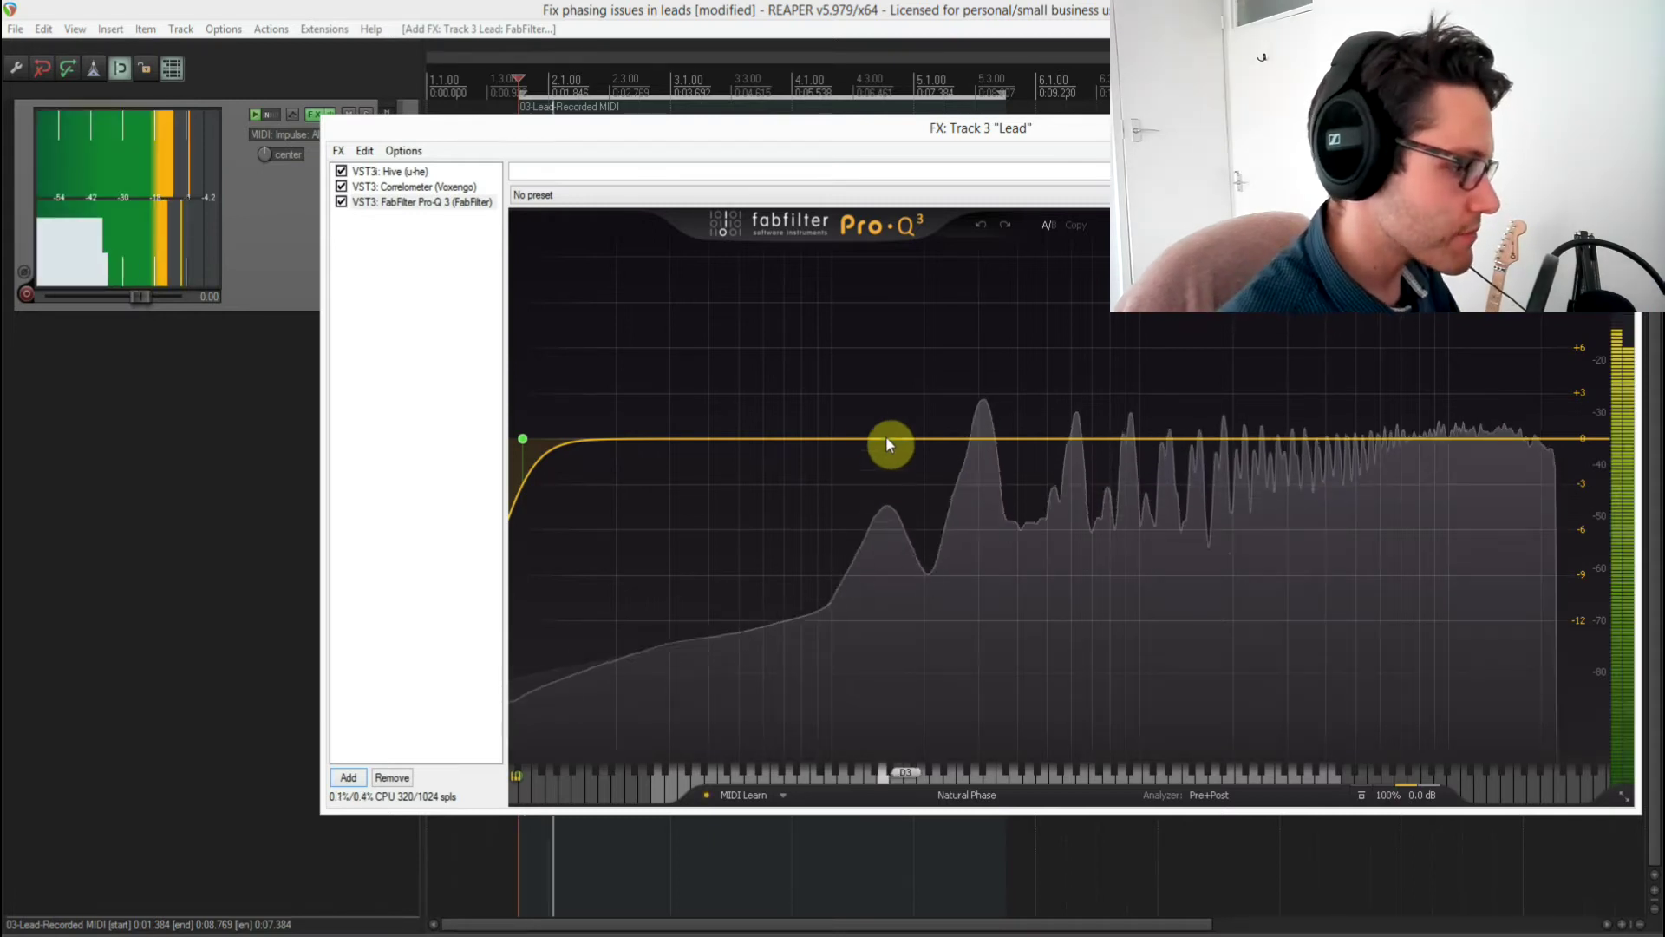
left_click_drag(592, 371, 884, 376)
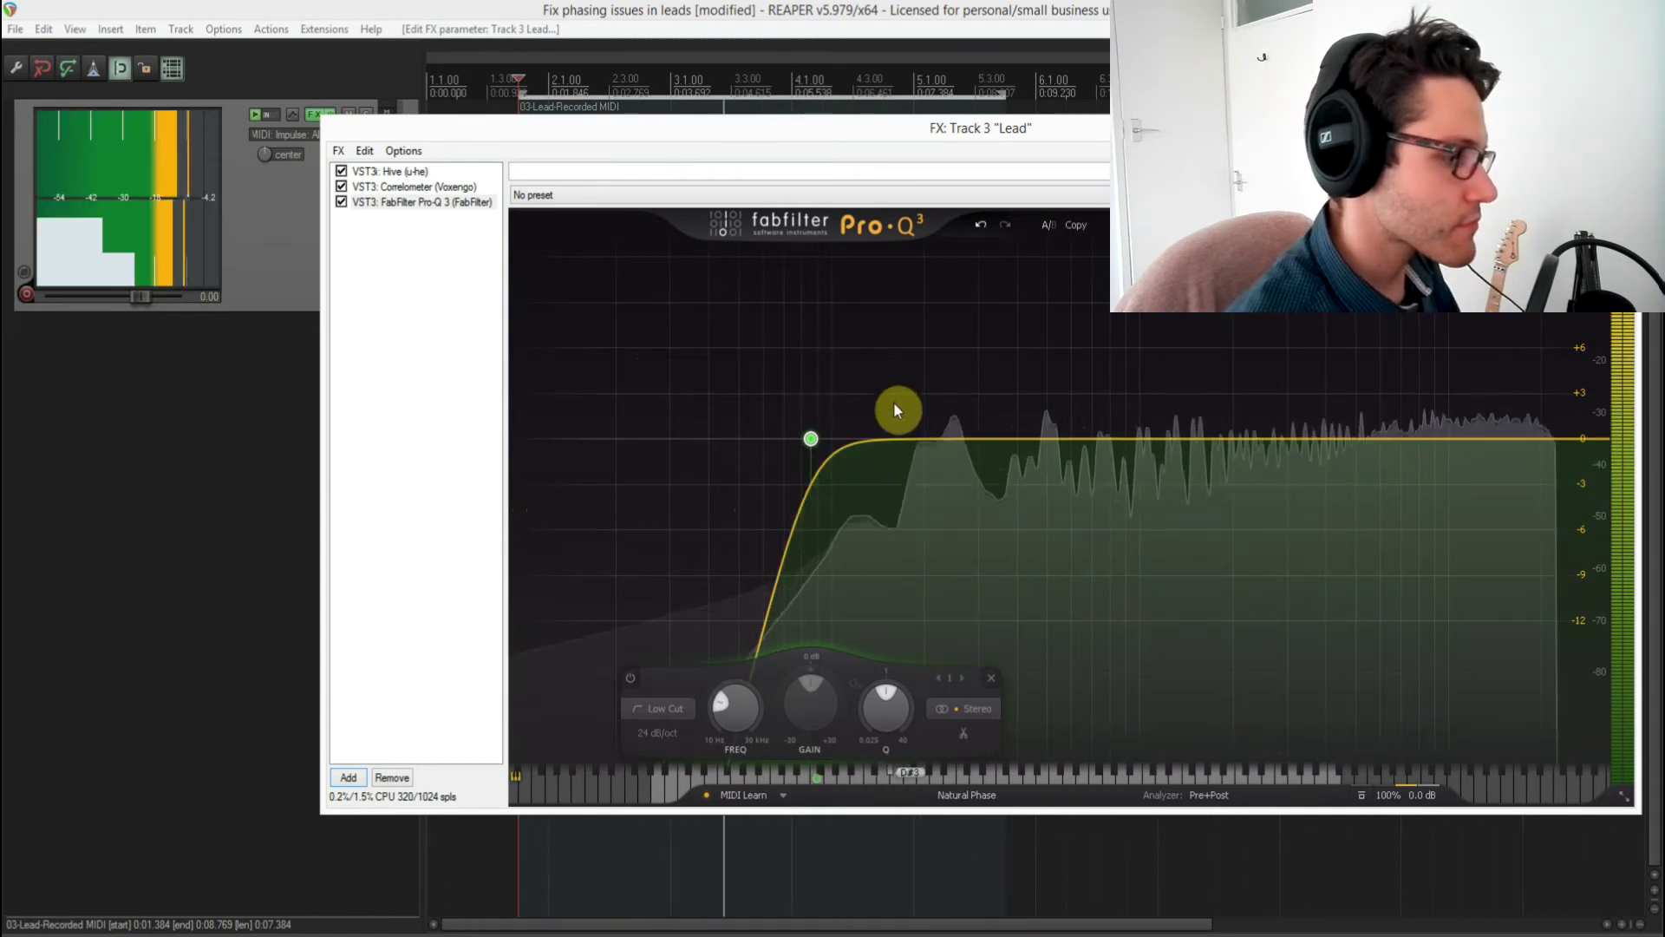
mouse_move(840, 391)
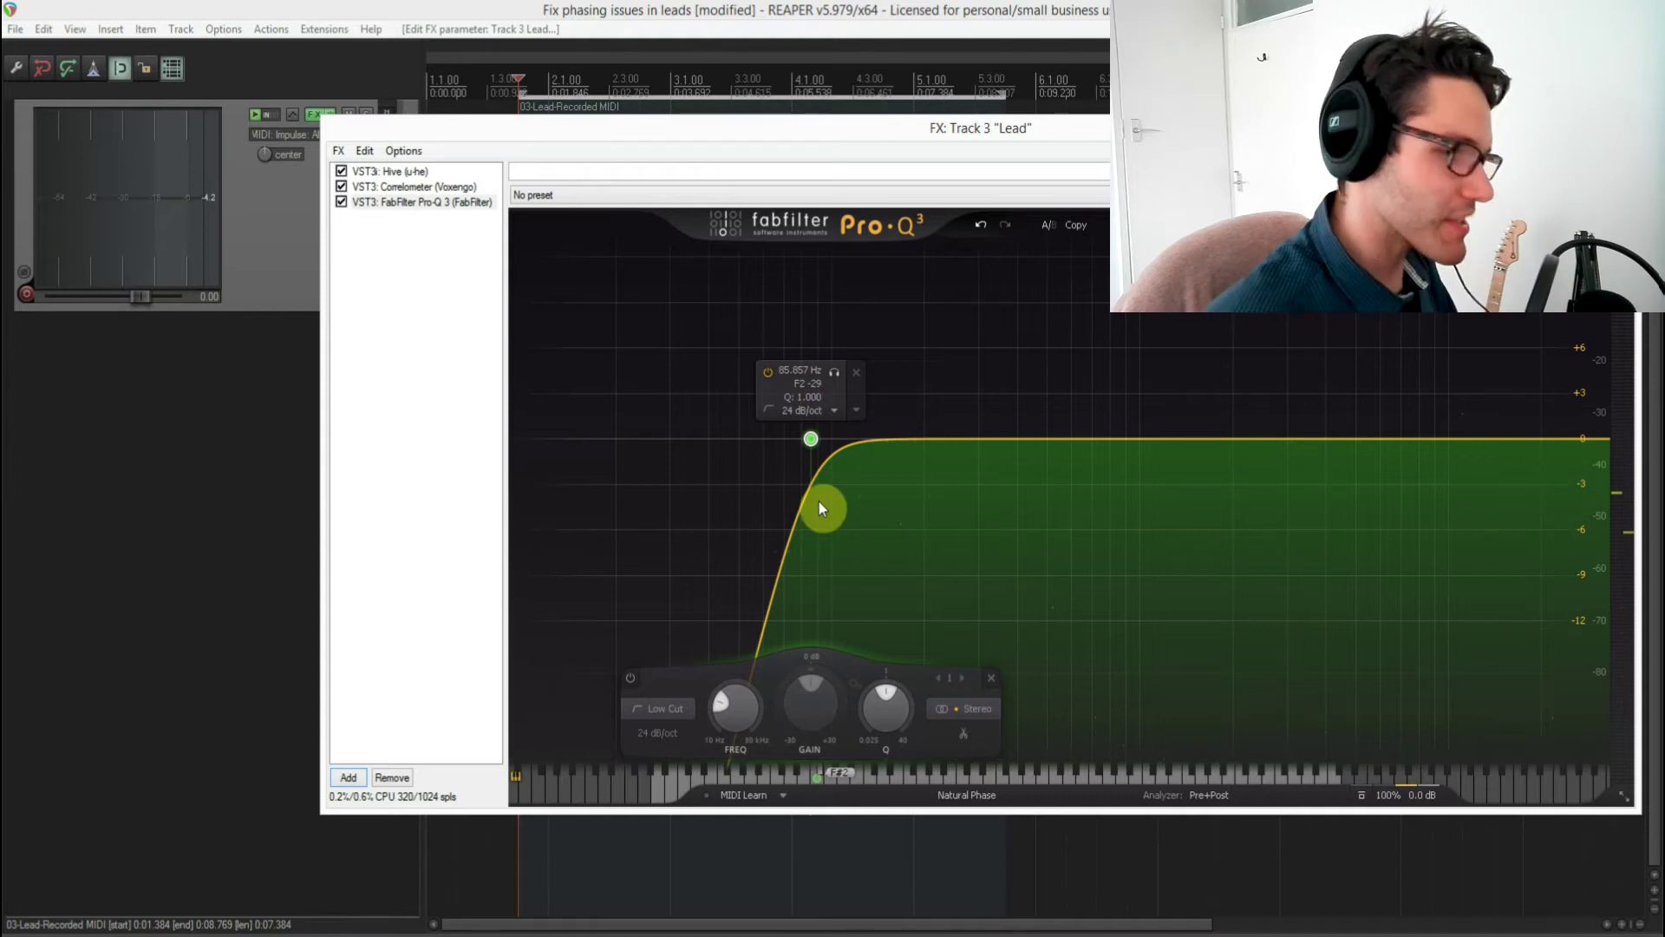
Step: Move Correlometer below Pro-Q 3 in the FX chain and play the lead to check the filtered correlation
left_click(438, 187)
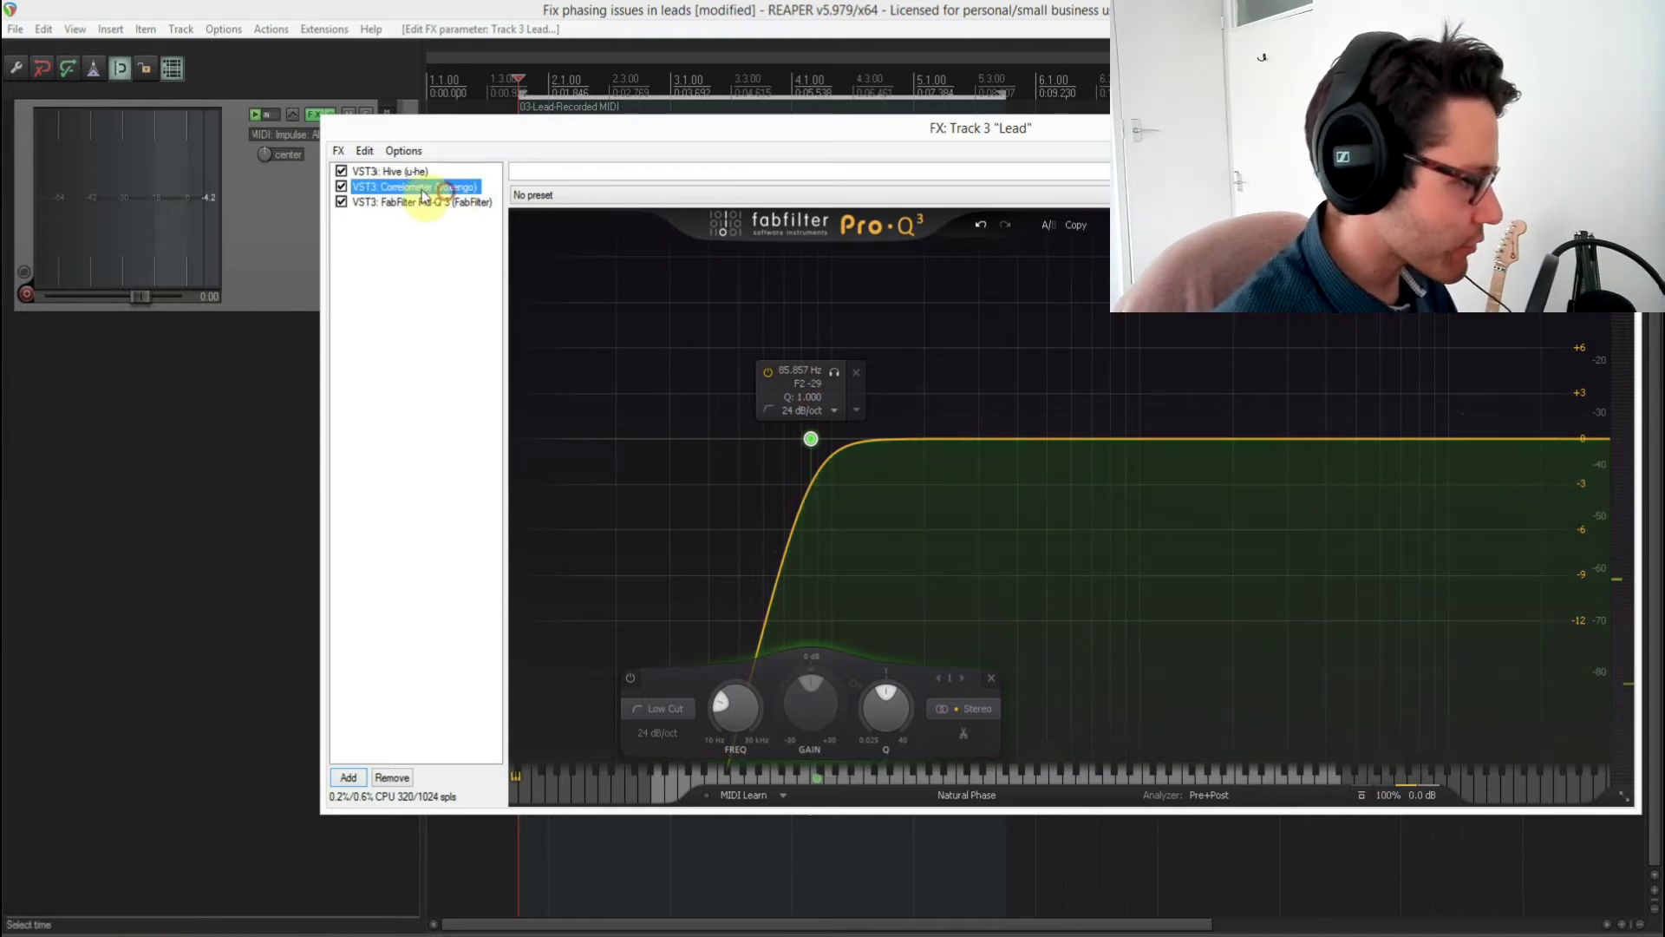
left_click_drag(417, 184, 412, 212)
key("space")
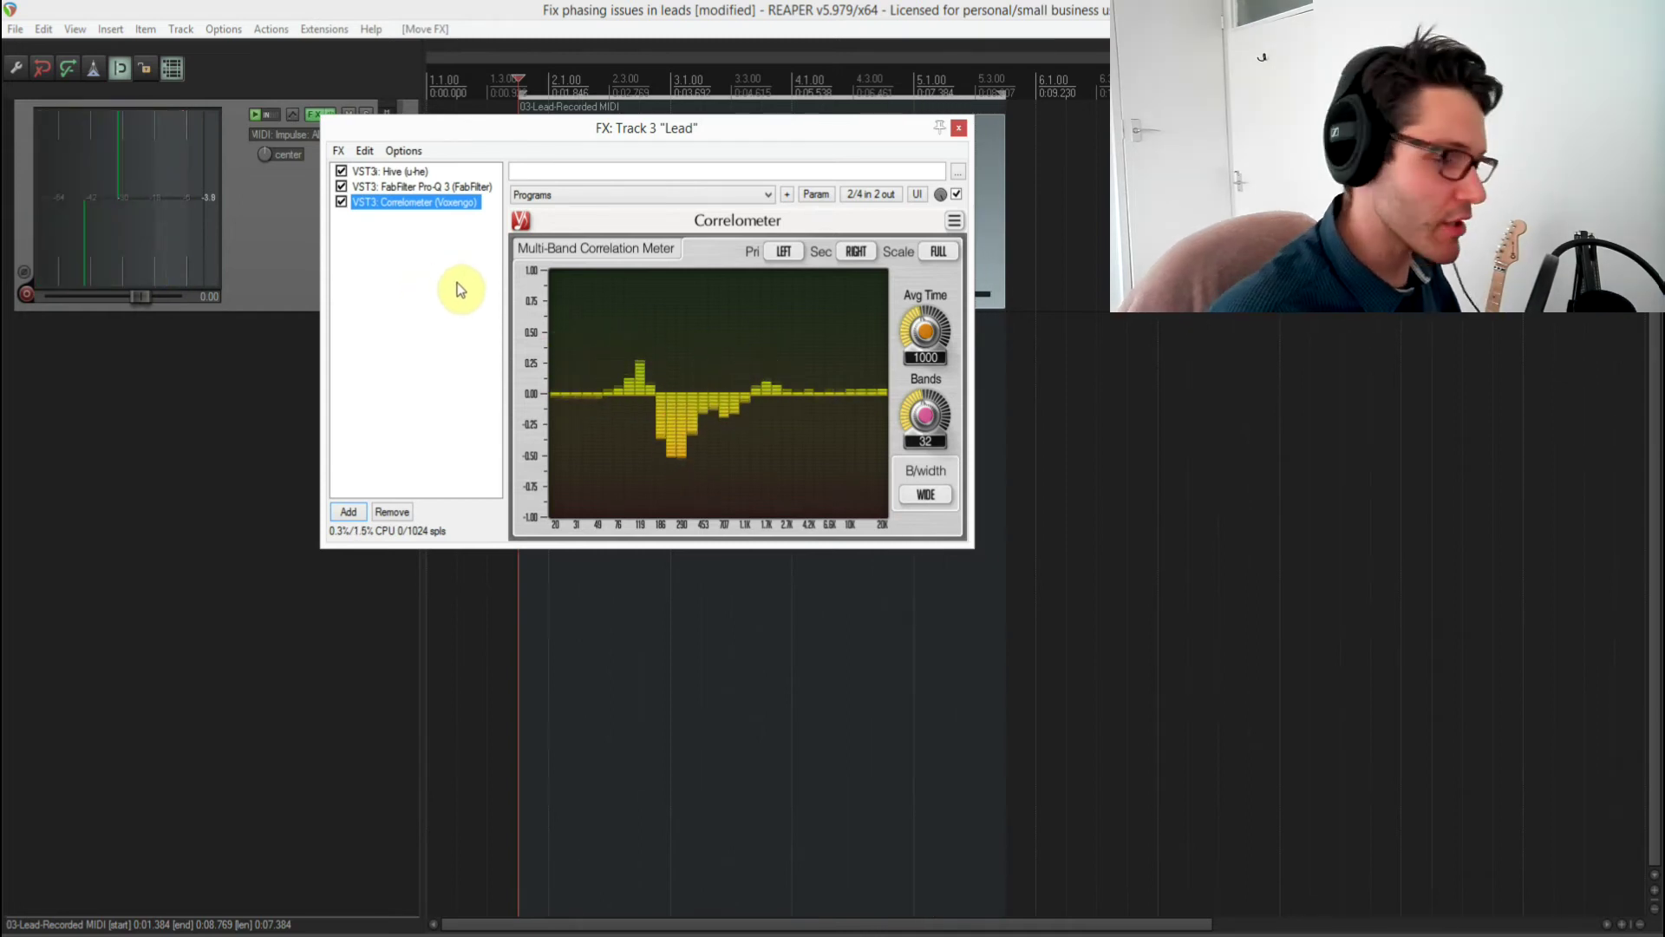
Step: Add a second EQ band in Pro-Q 3 at about 310 Hz
left_click(442, 187)
left_click(818, 468)
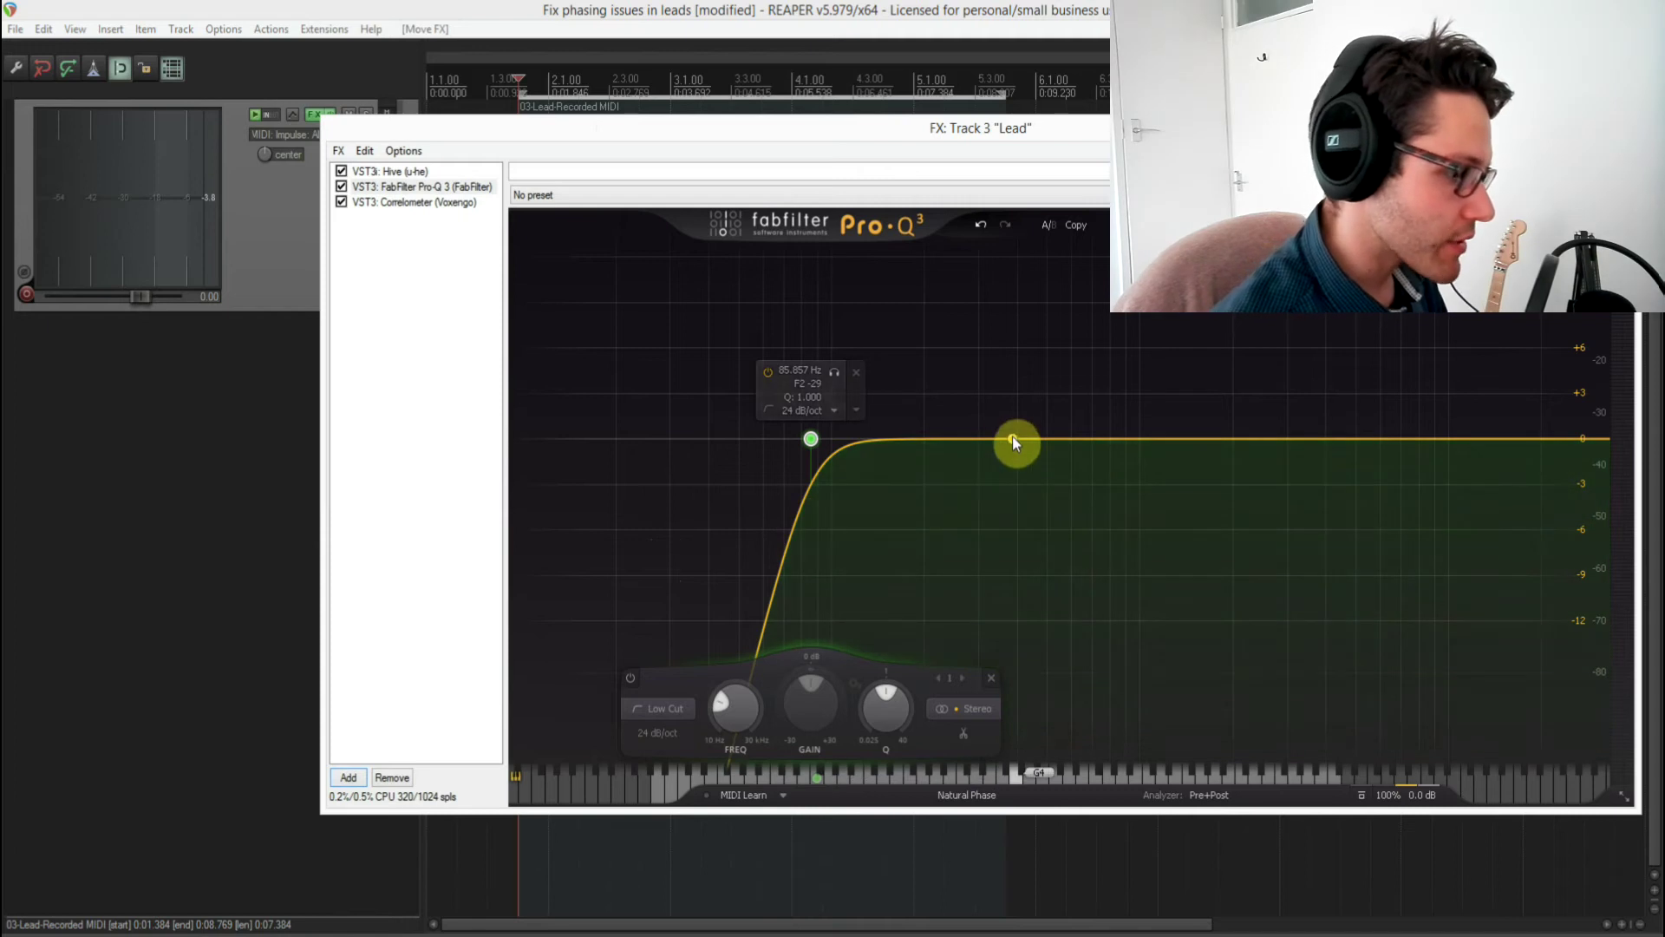
left_click(993, 437)
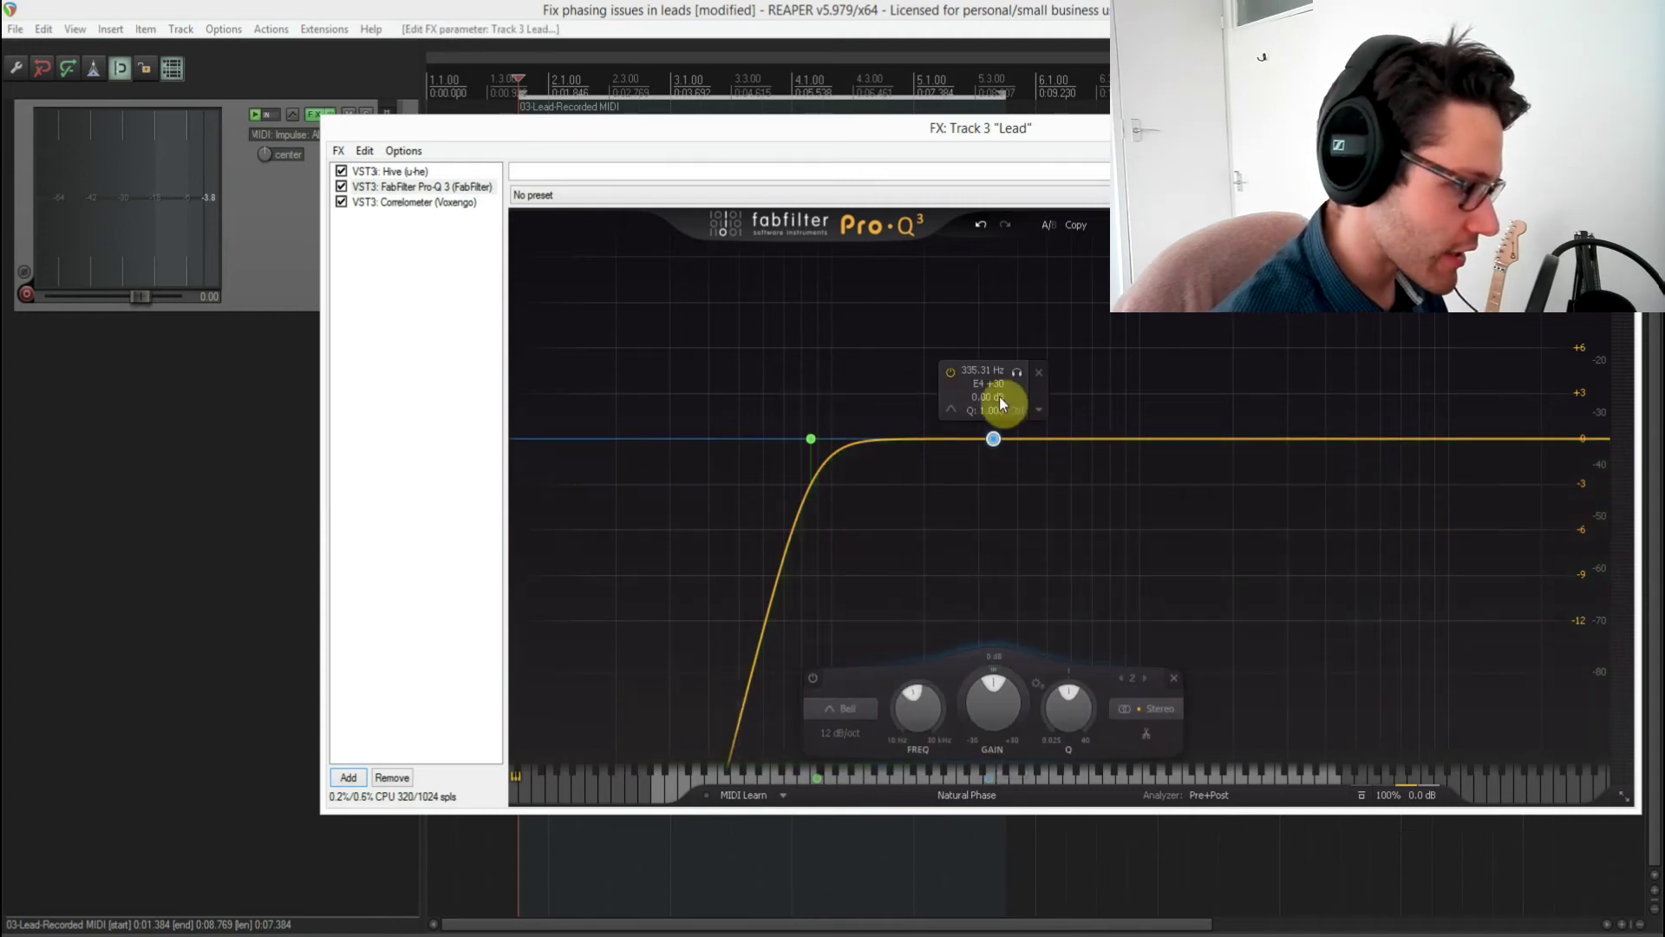
left_click_drag(998, 440, 982, 442)
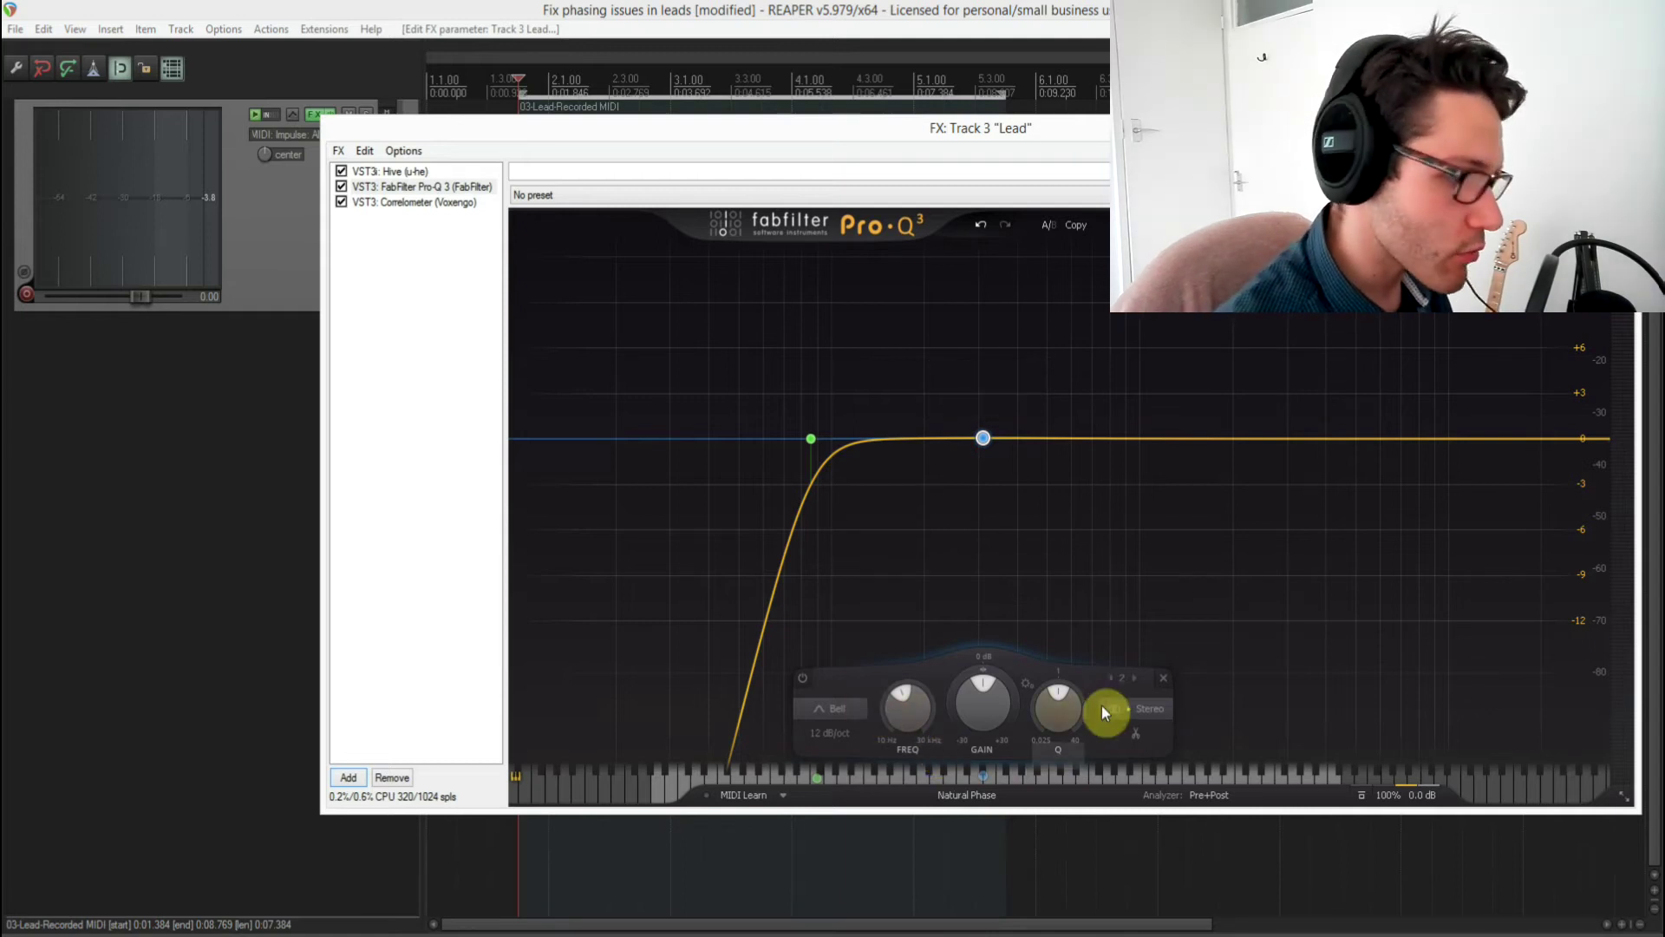
Step: Limit the 310 Hz band to the Side channel and change its shape to Low Cut
left_click(1155, 710)
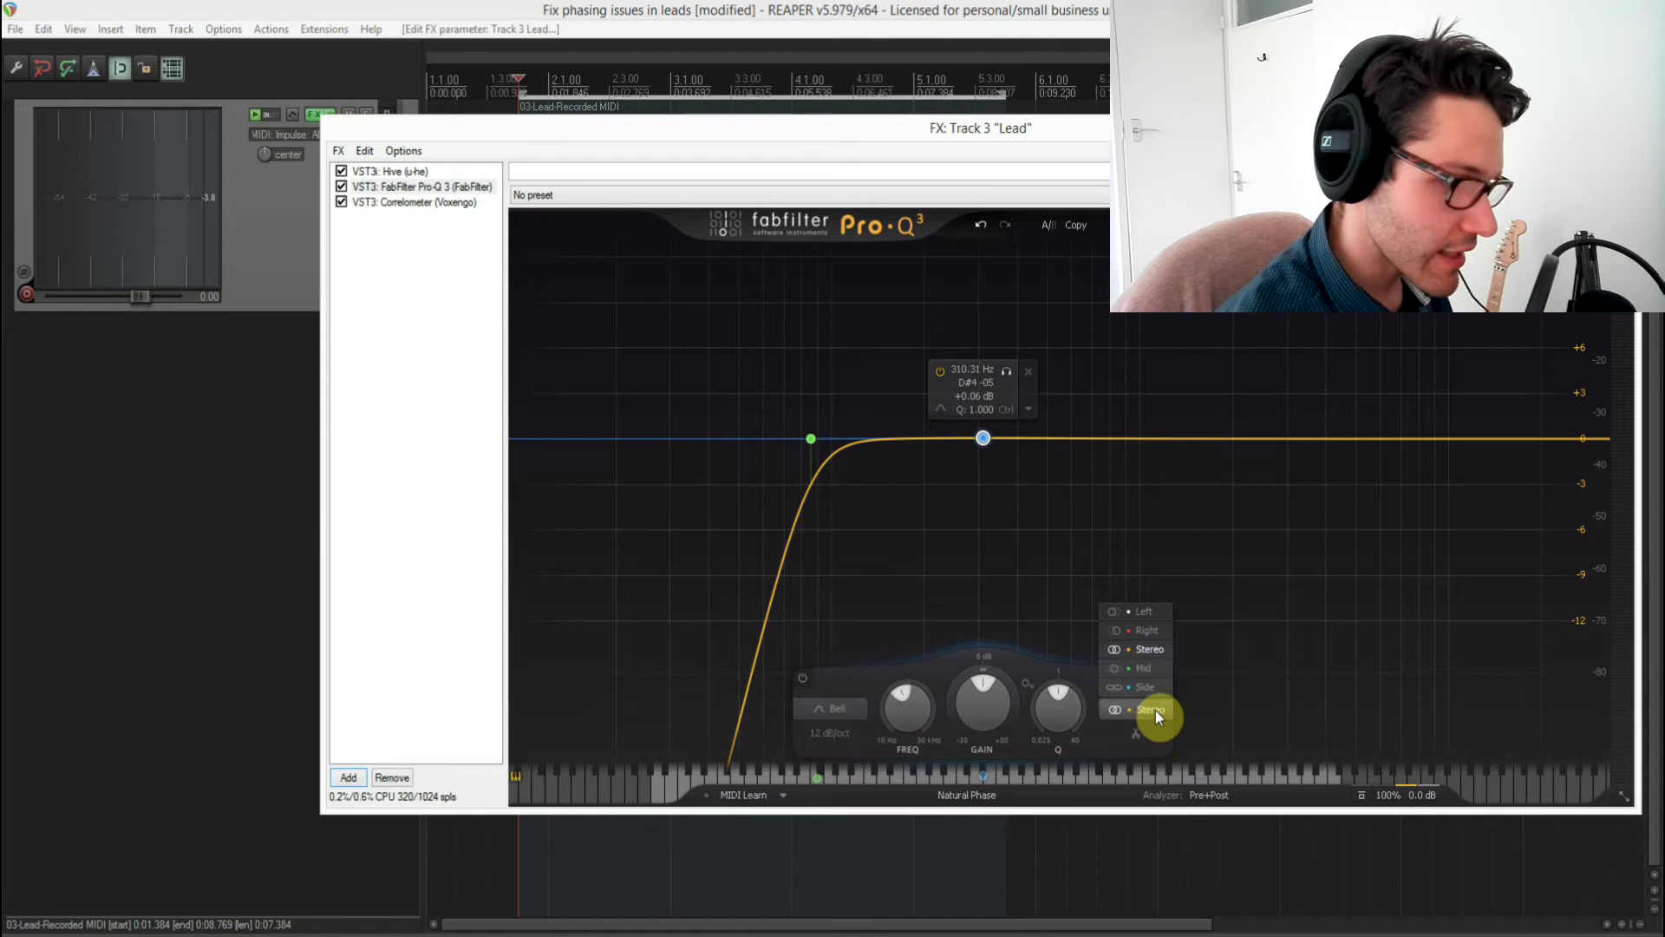
left_click(1157, 689)
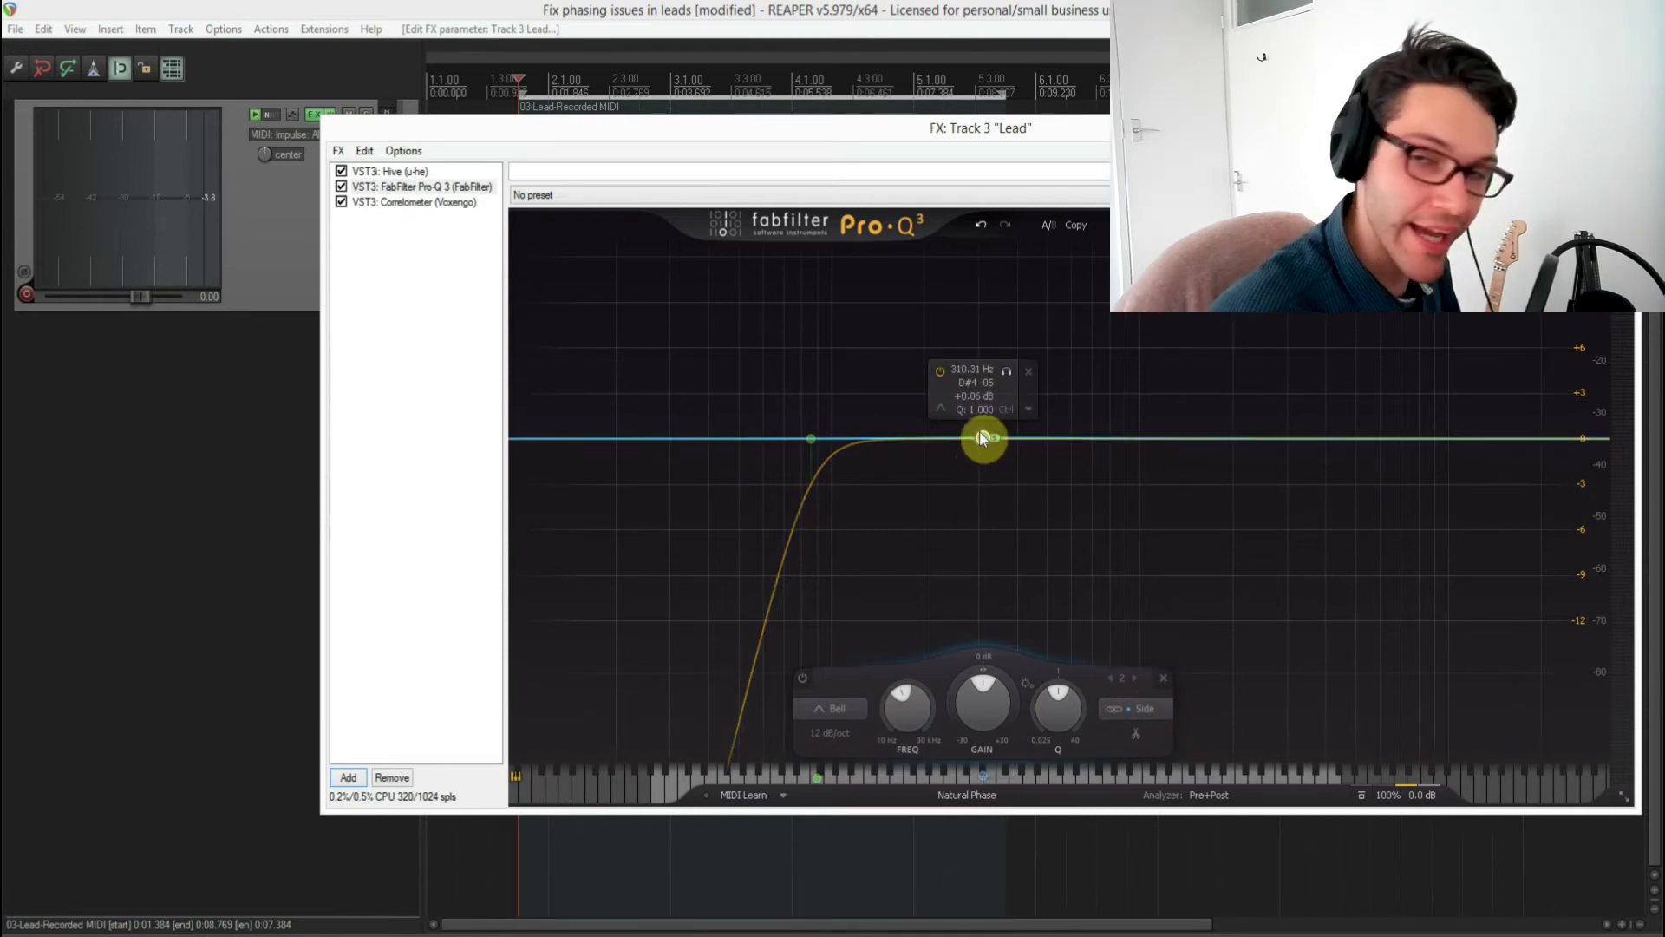
left_click(854, 710)
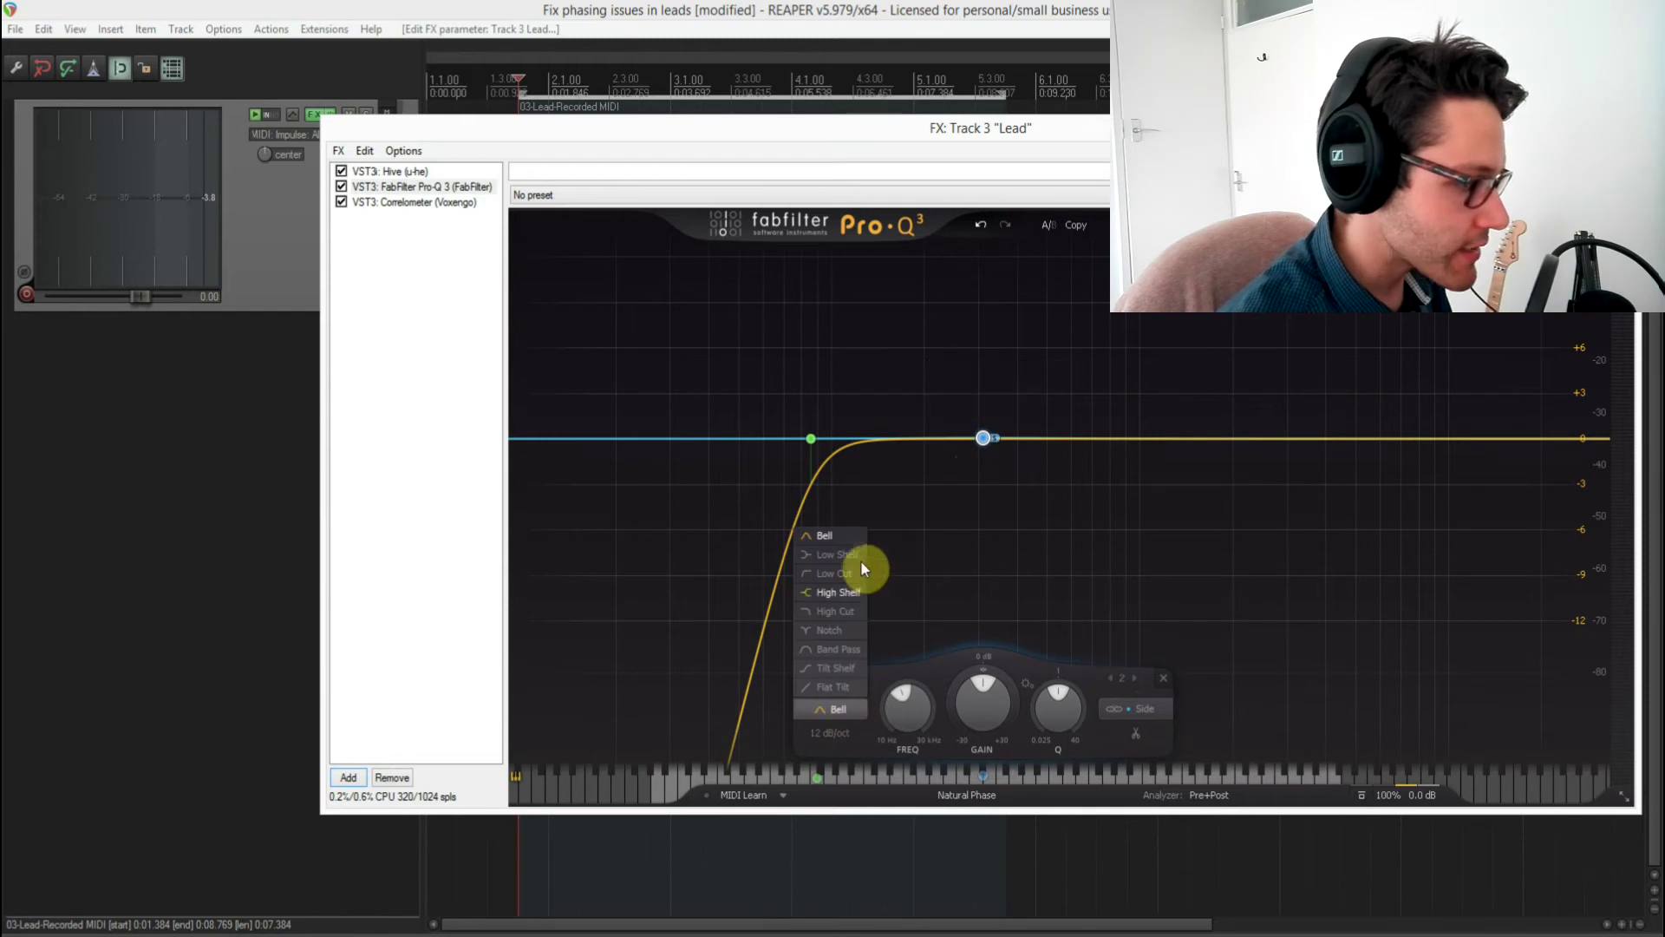
left_click(841, 573)
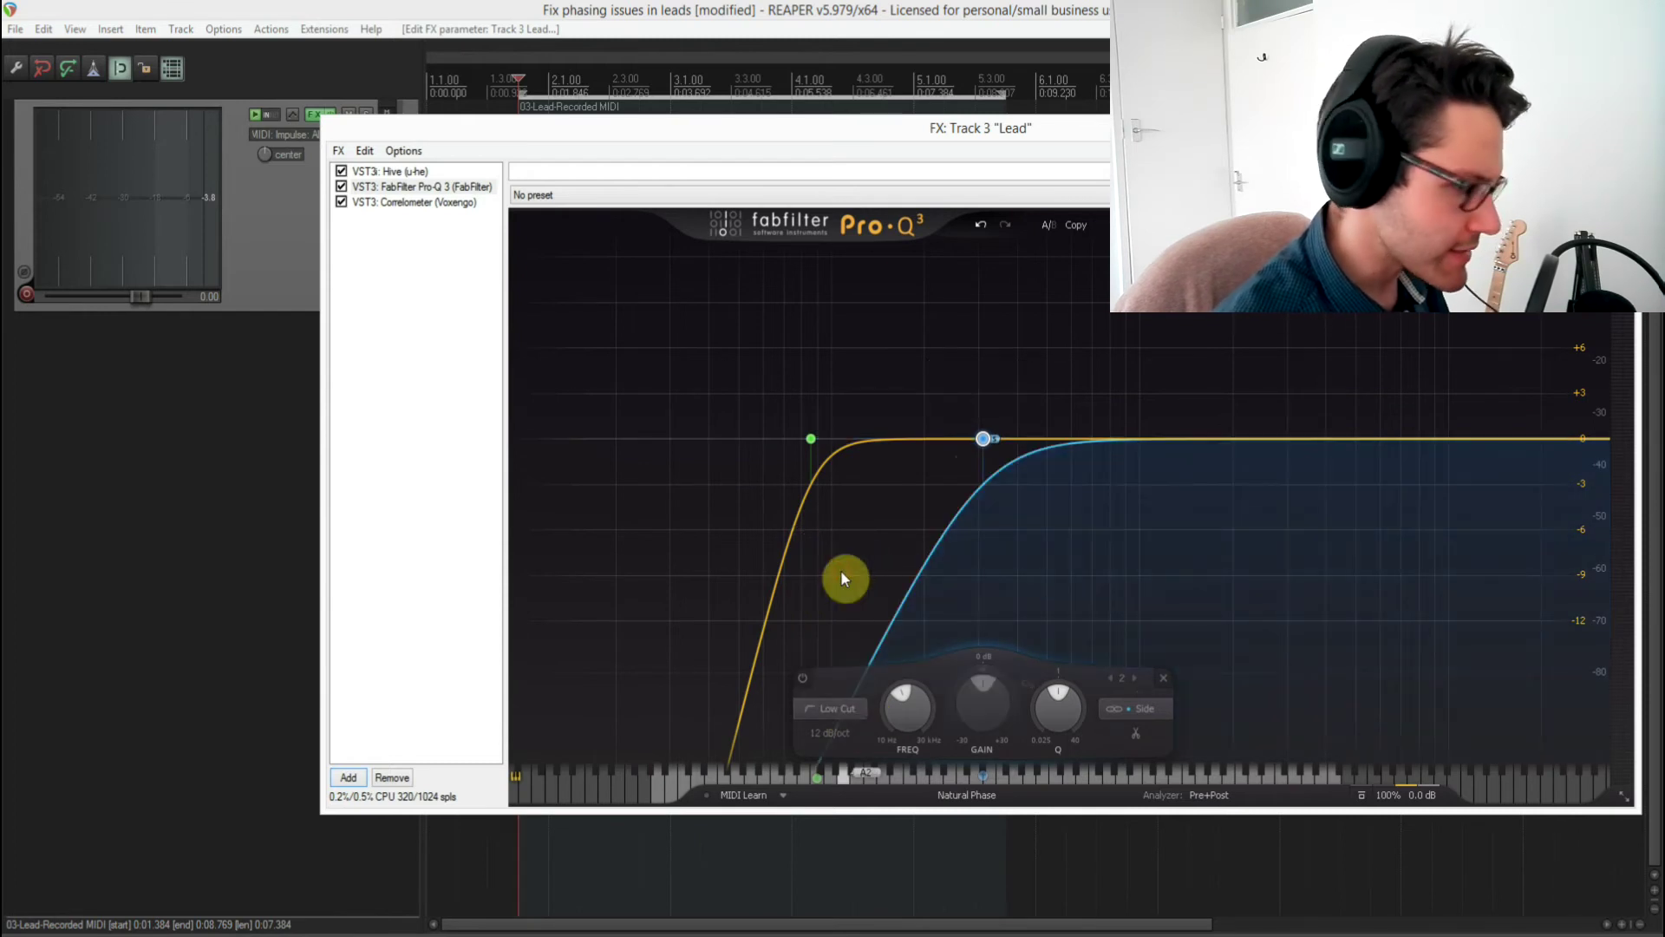
Step: Play the lead and examine the correlation in Correlometer with the side low cut applied
key("space")
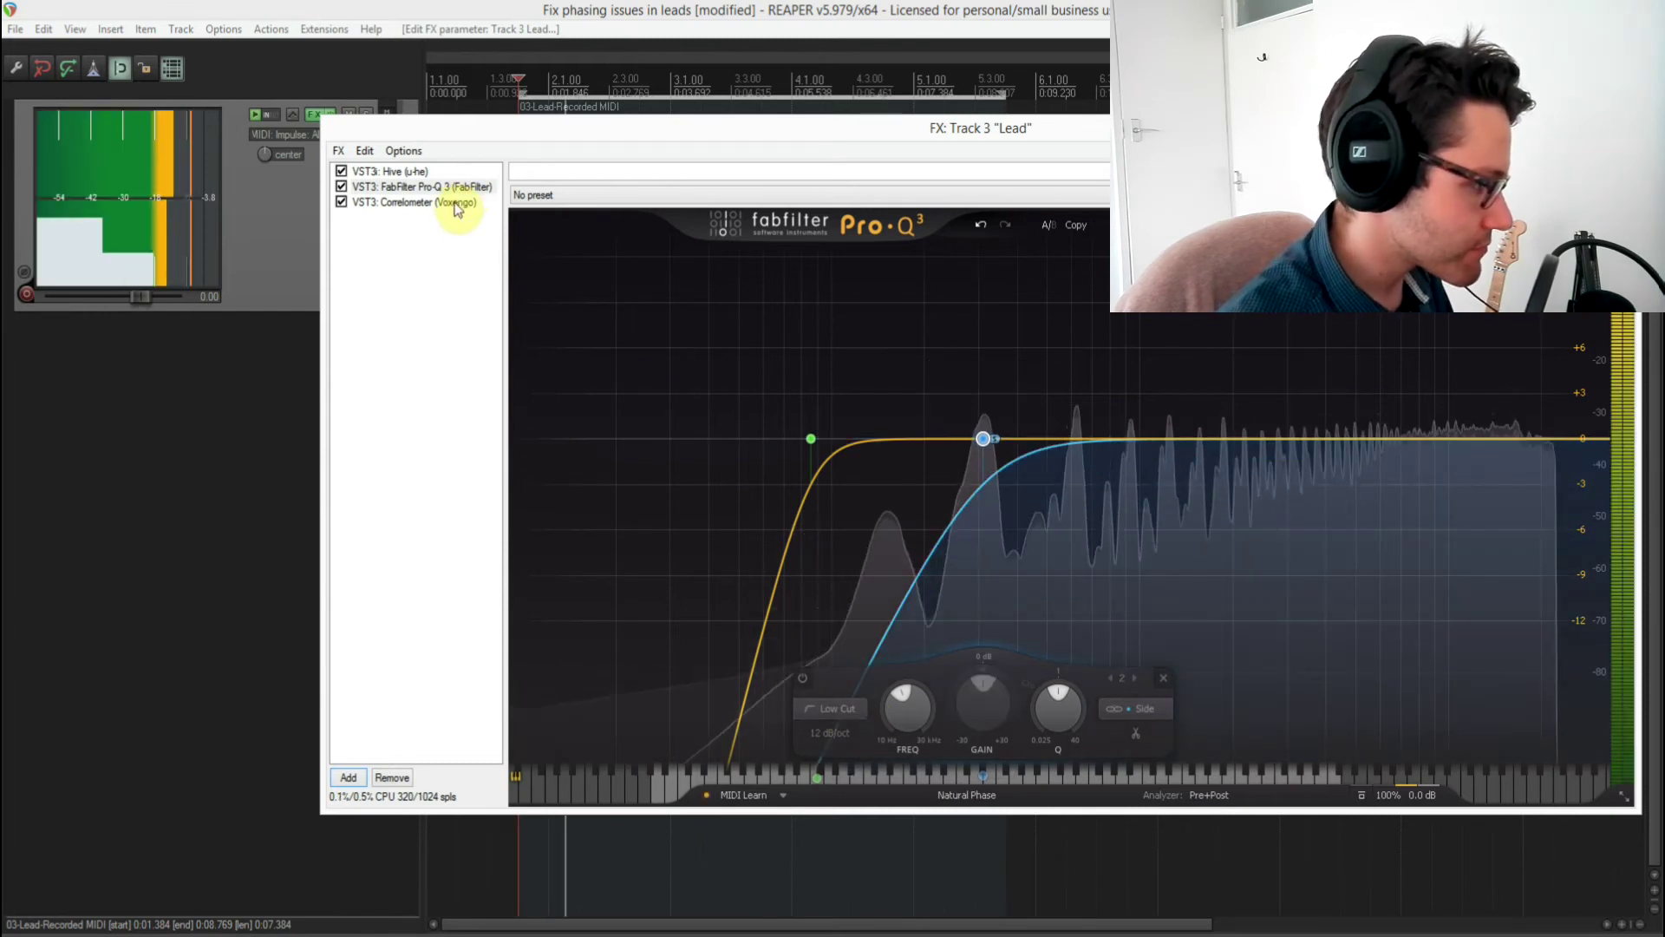
left_click(456, 205)
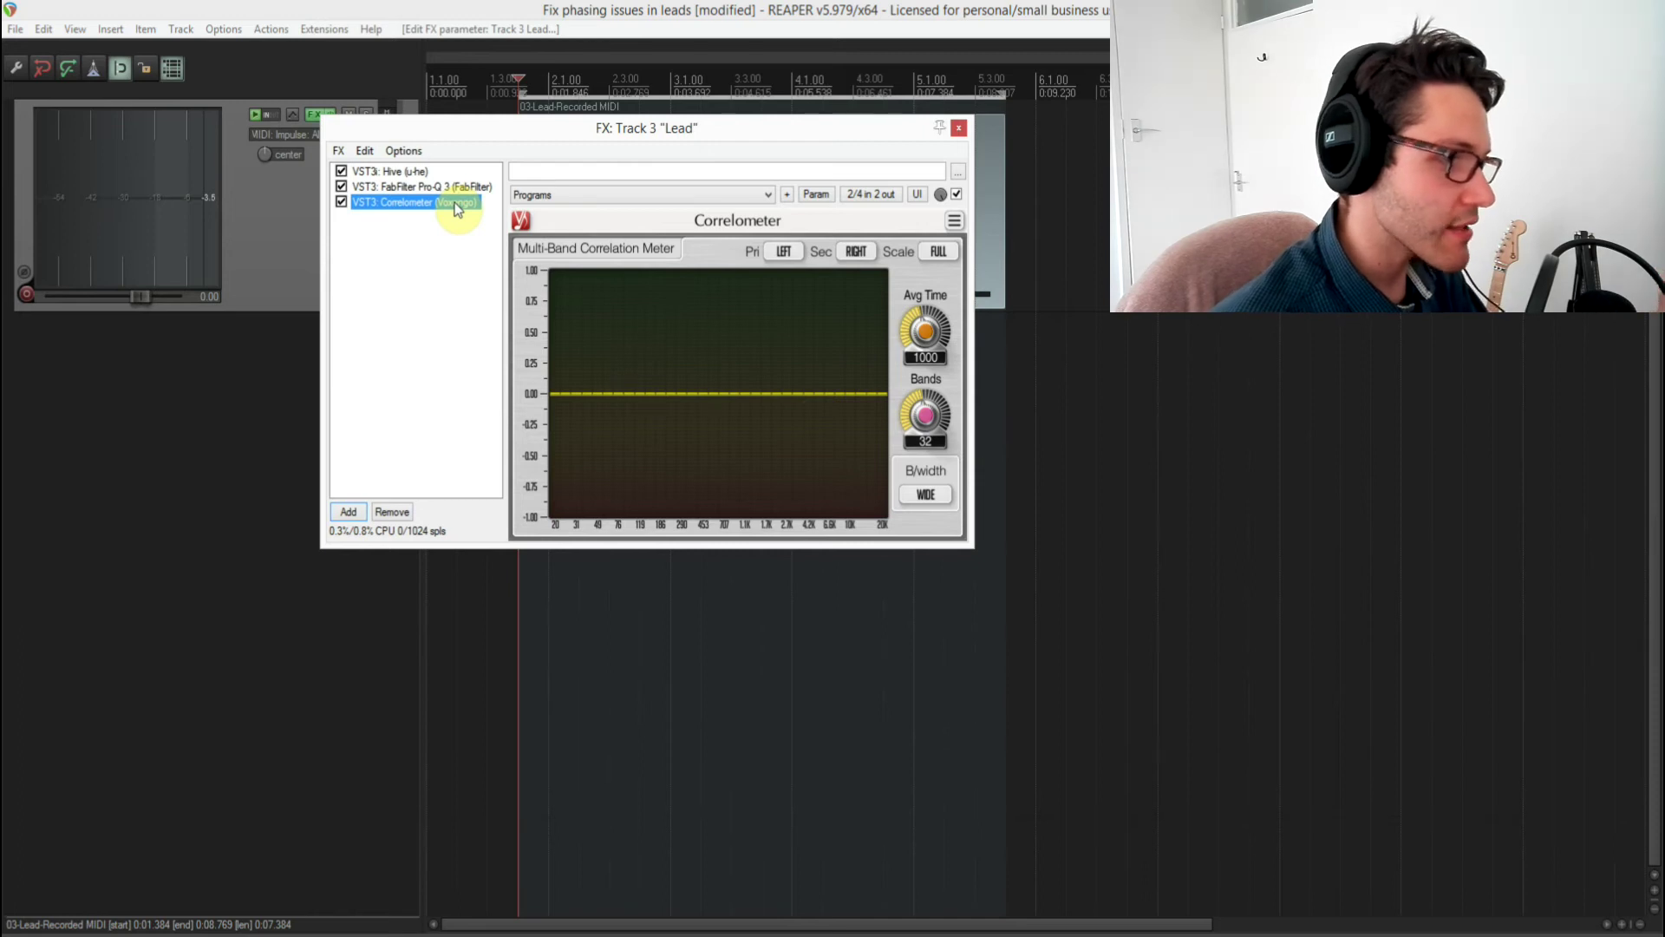
Step: Reopen Pro-Q 3 and toggle its bypass during playback to compare the lead with and without the EQ
left_click(455, 189)
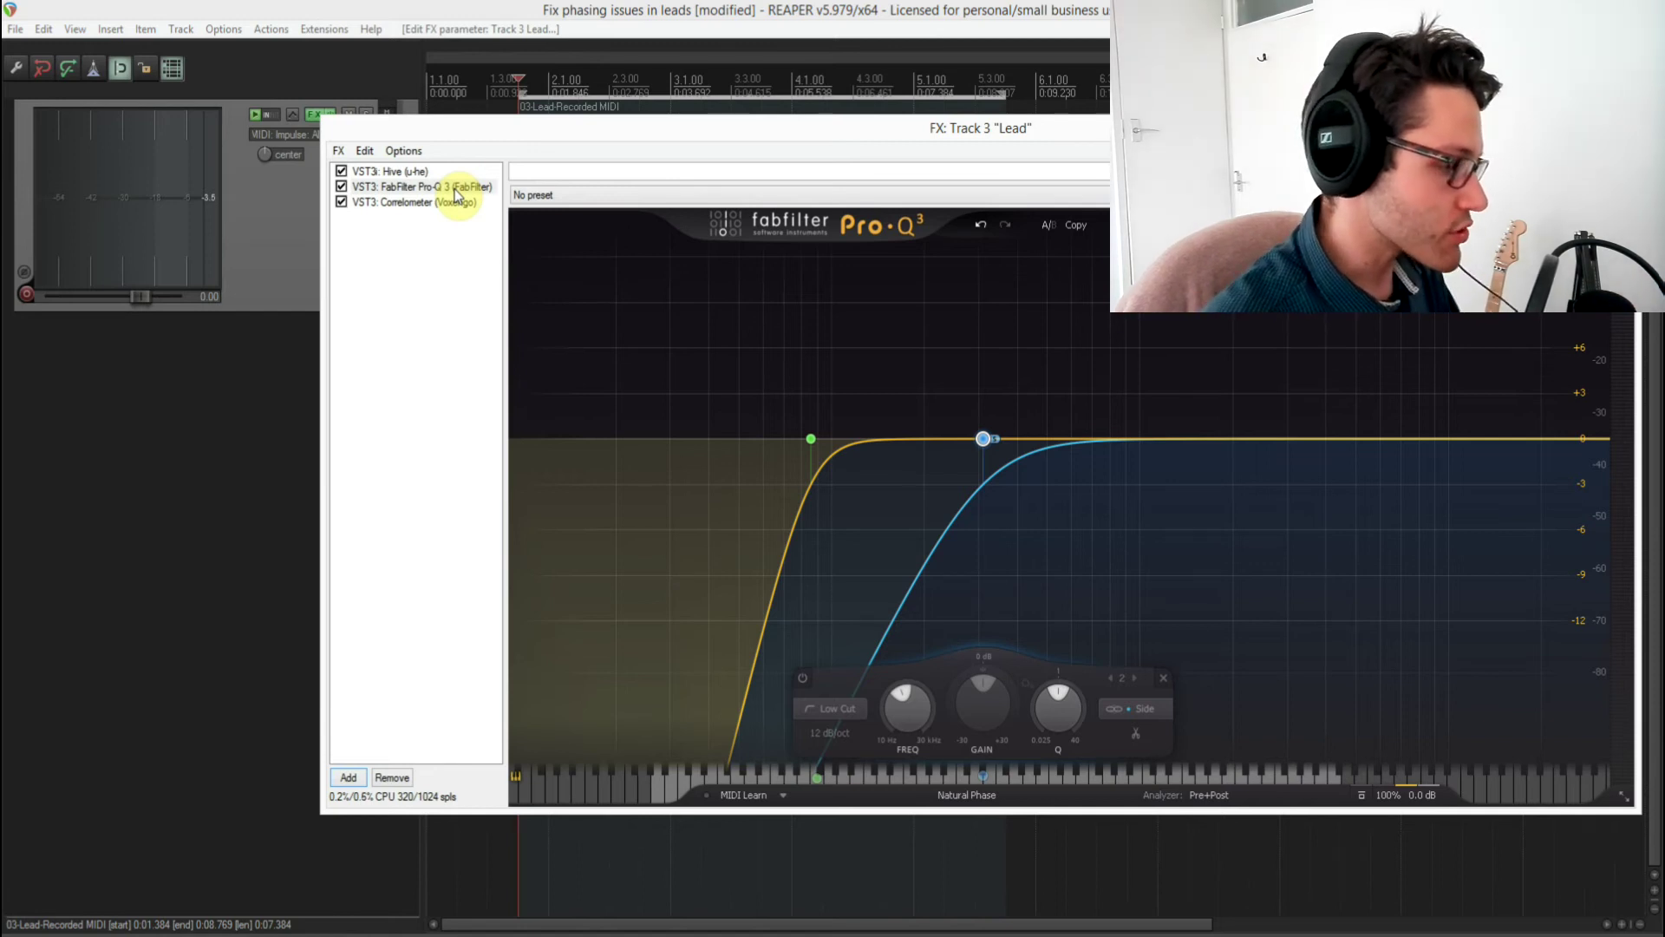
left_click(968, 128)
left_click_drag(967, 129, 853, 133)
key("space")
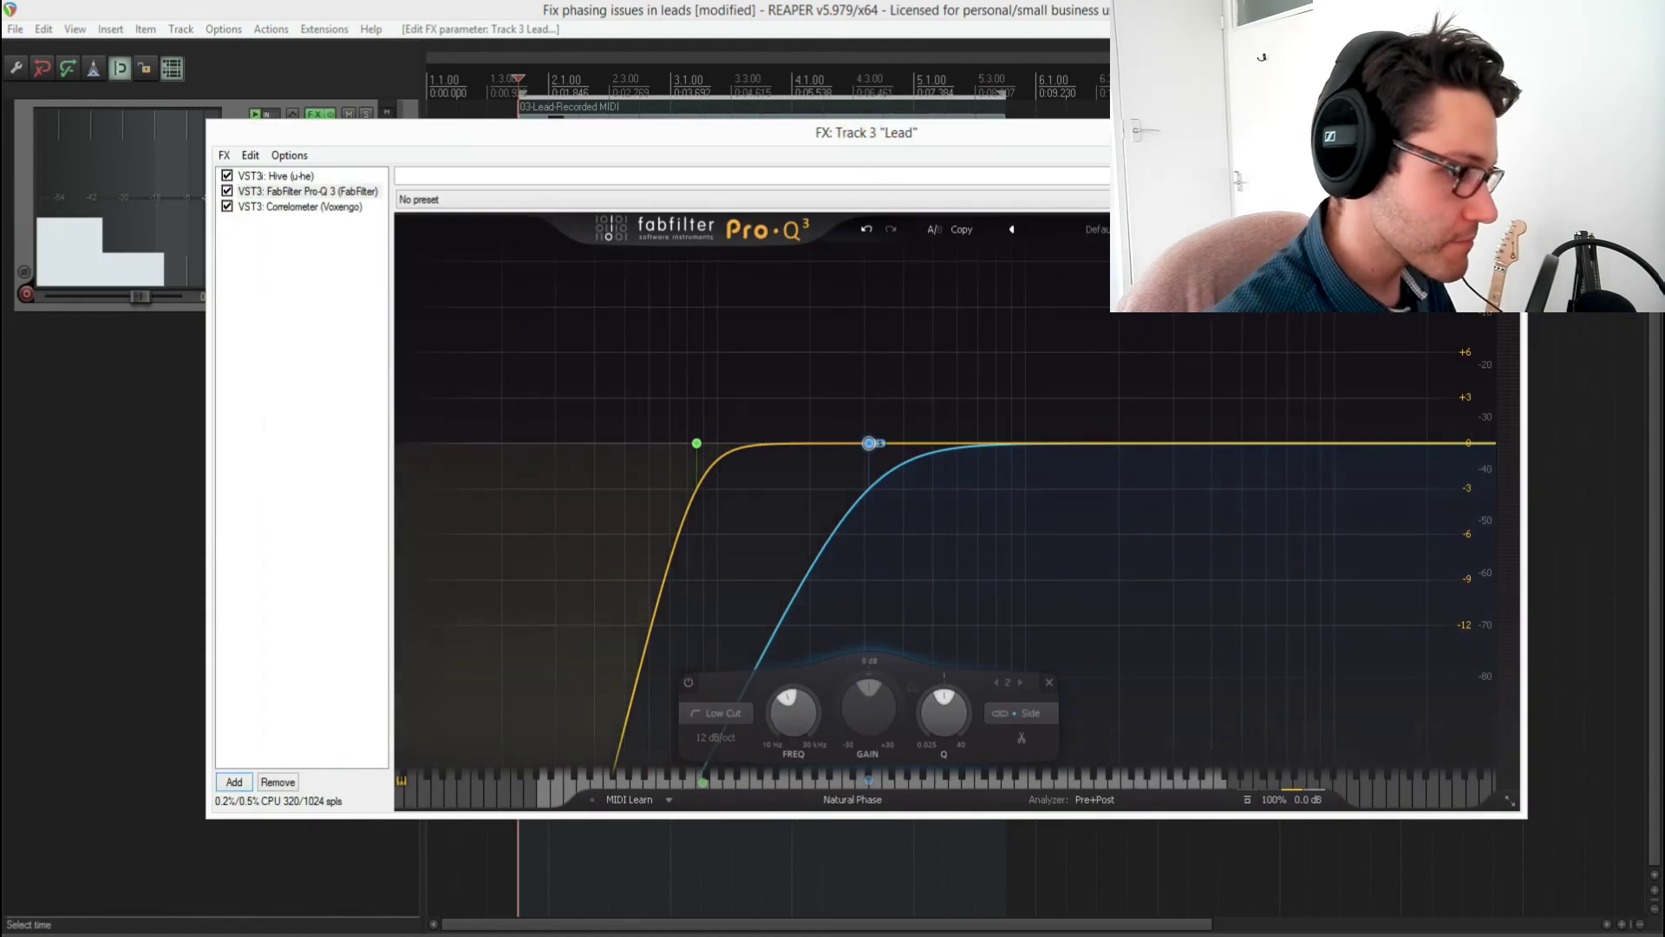
left_click(227, 191)
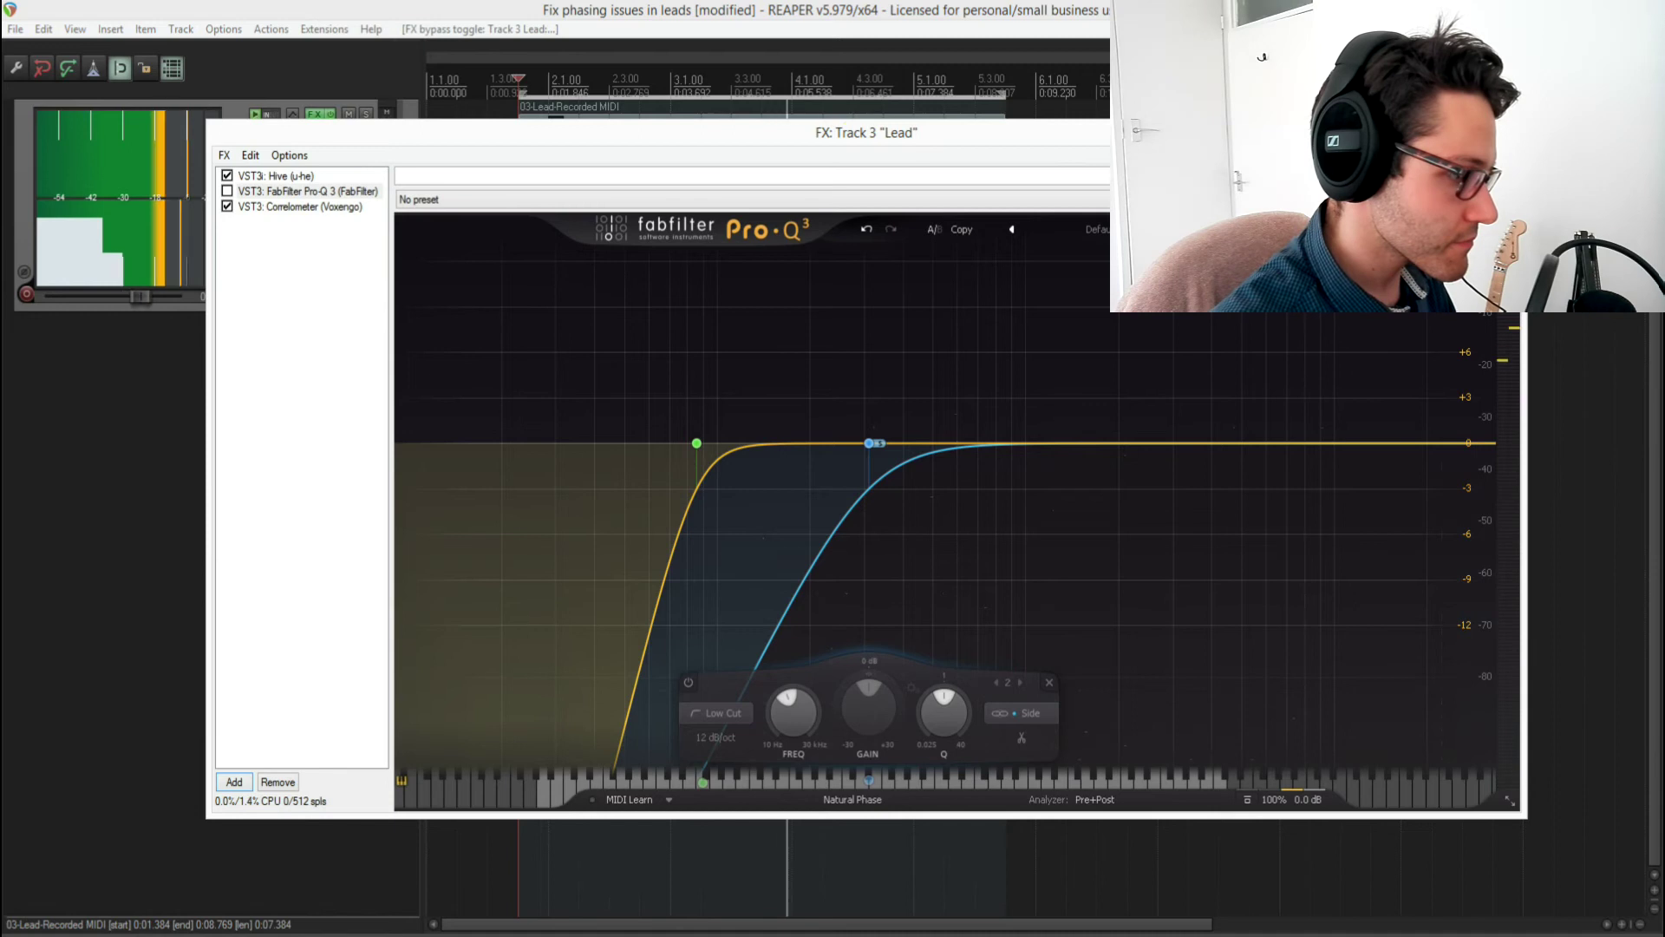
left_click(228, 191)
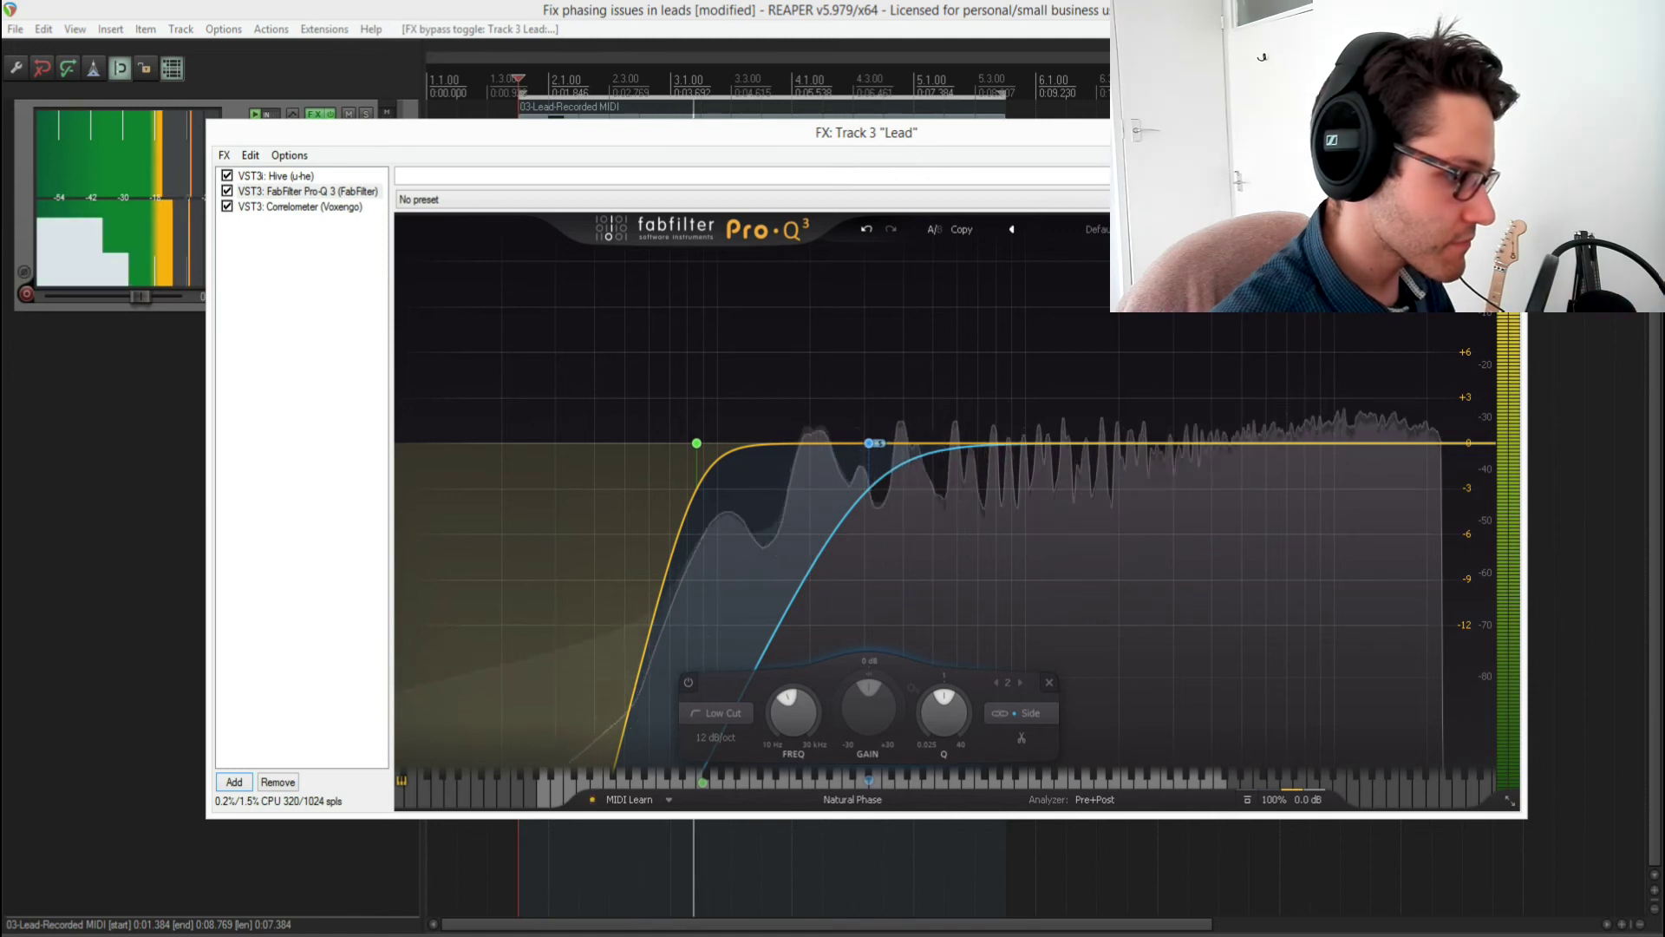
key("ctrl+b")
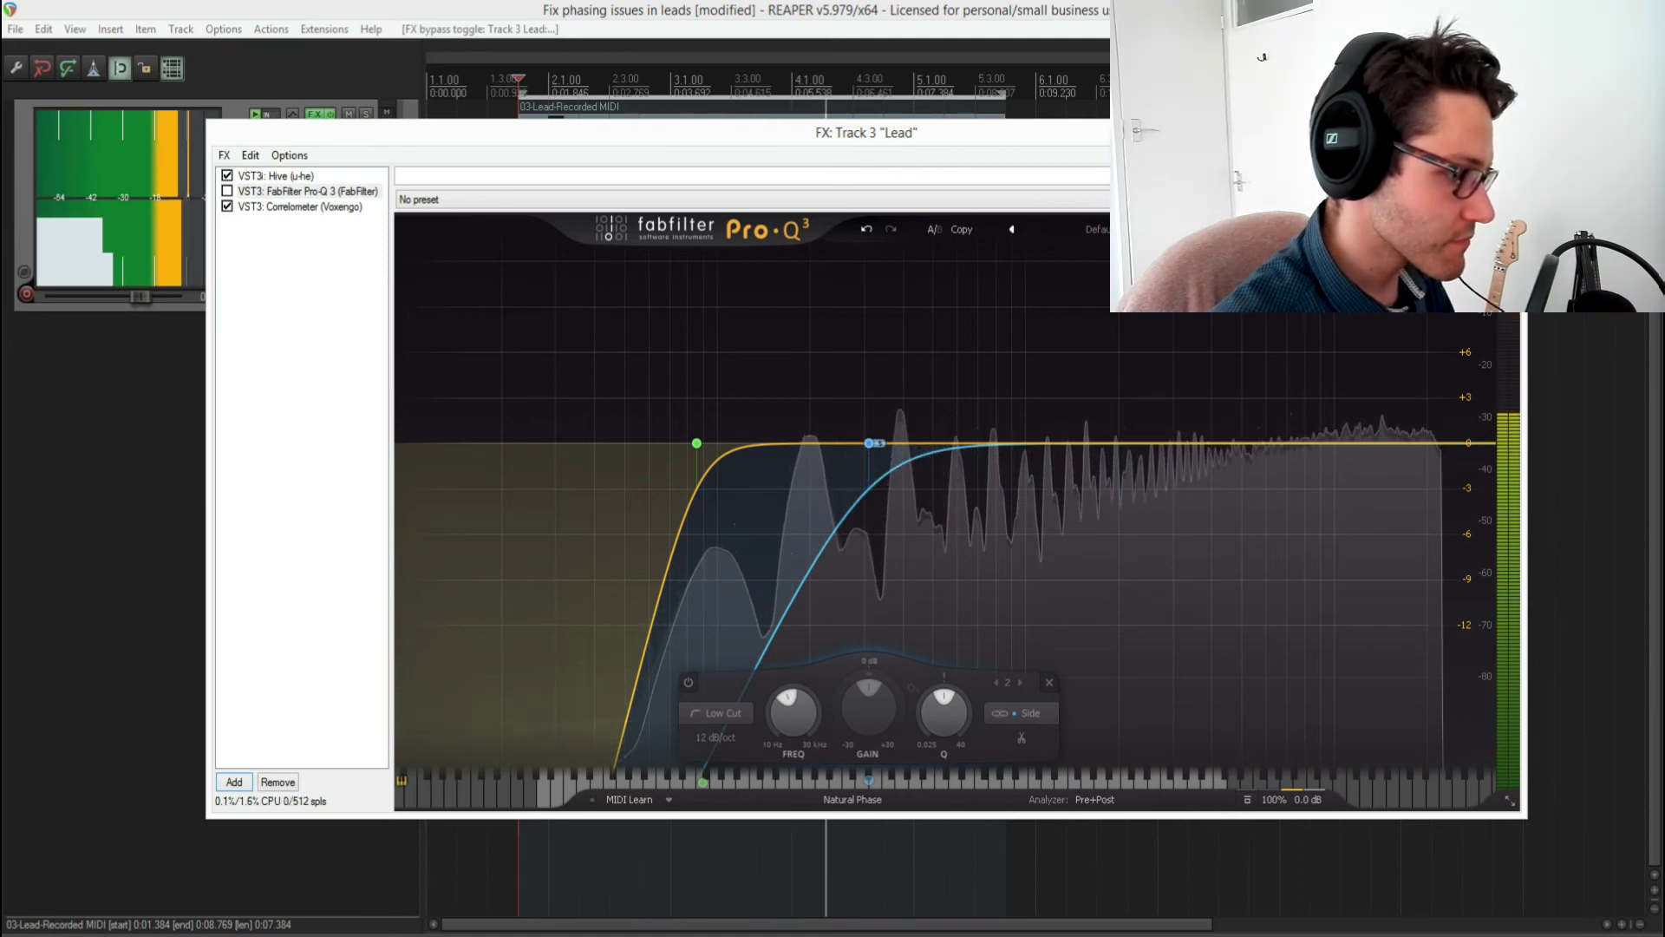
key("space")
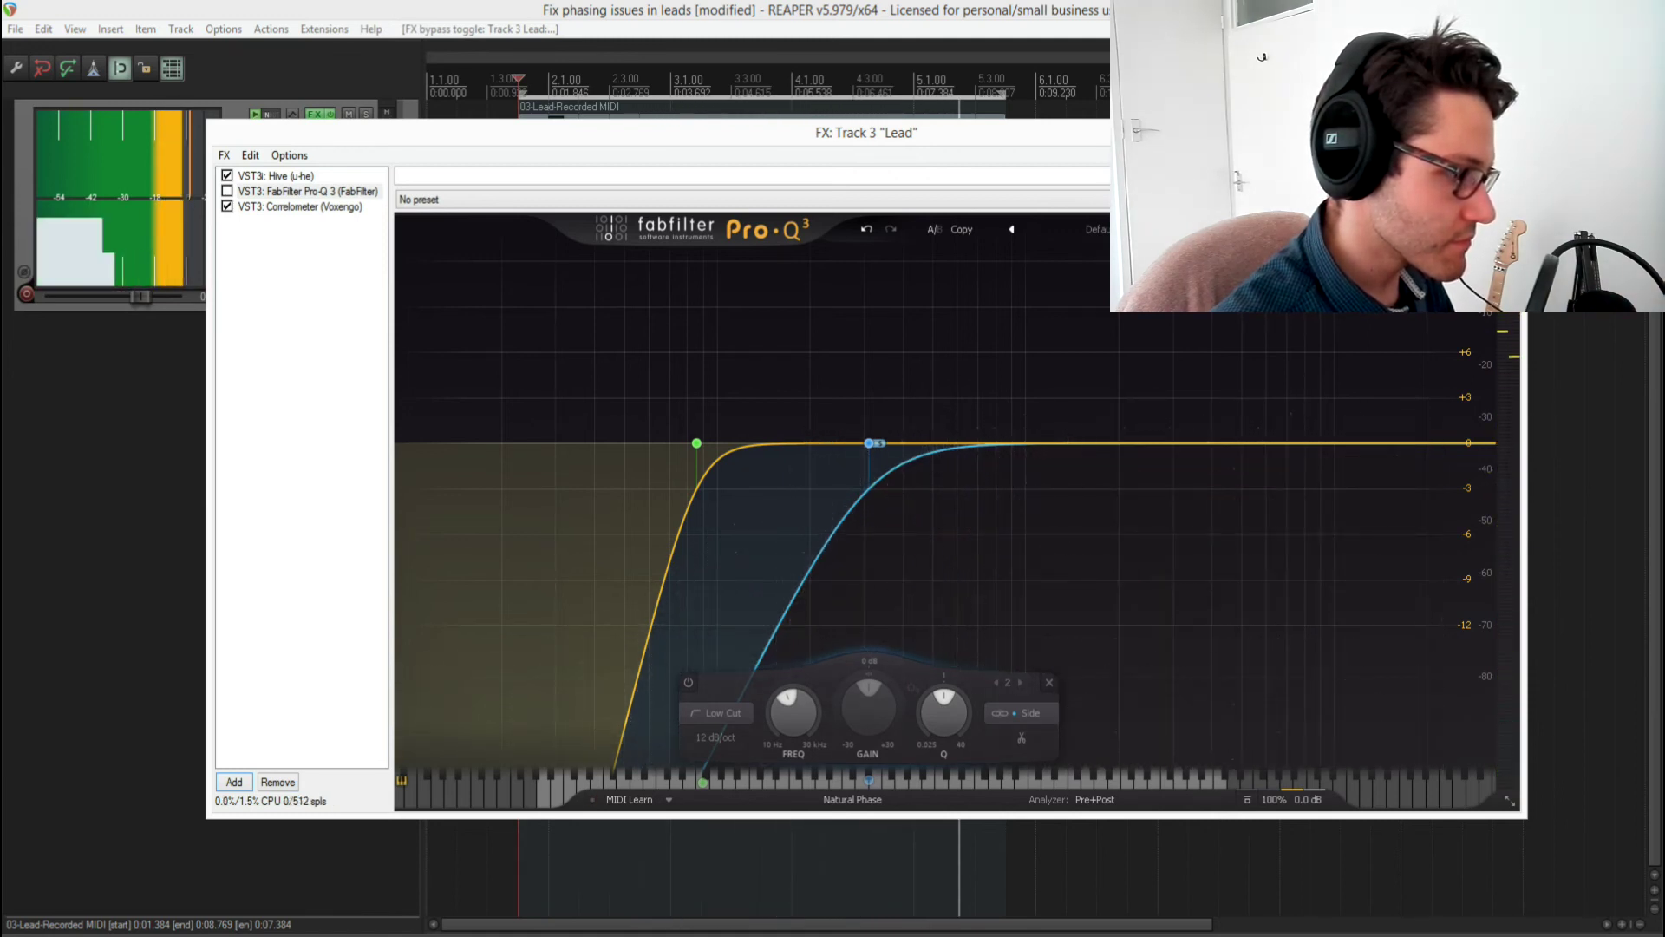